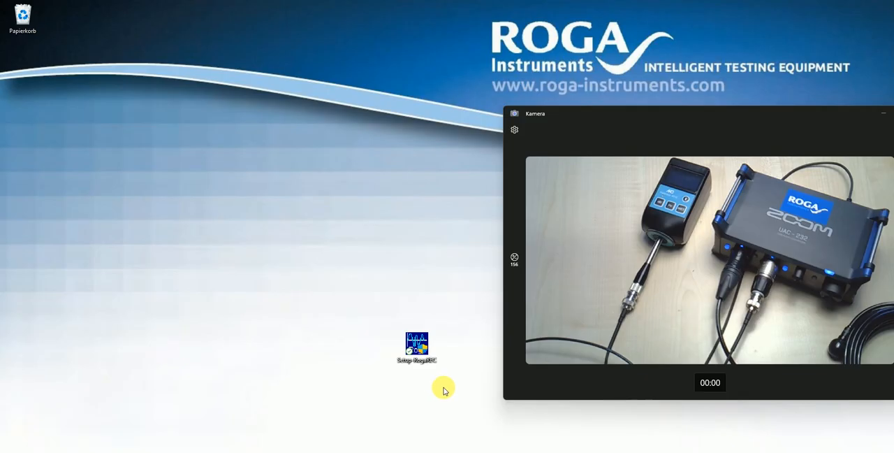
Run the RogaREC setup from the desktop and advance through the NECC driver wizard to its feature selection
double_click(419, 344)
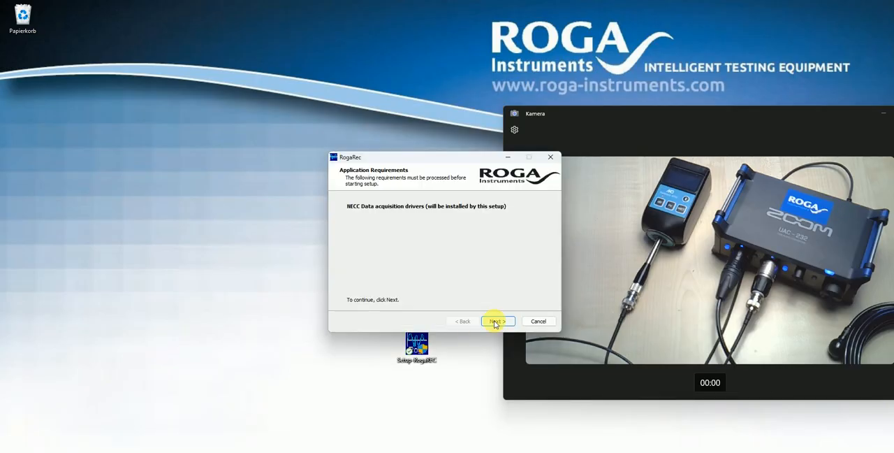
click(497, 322)
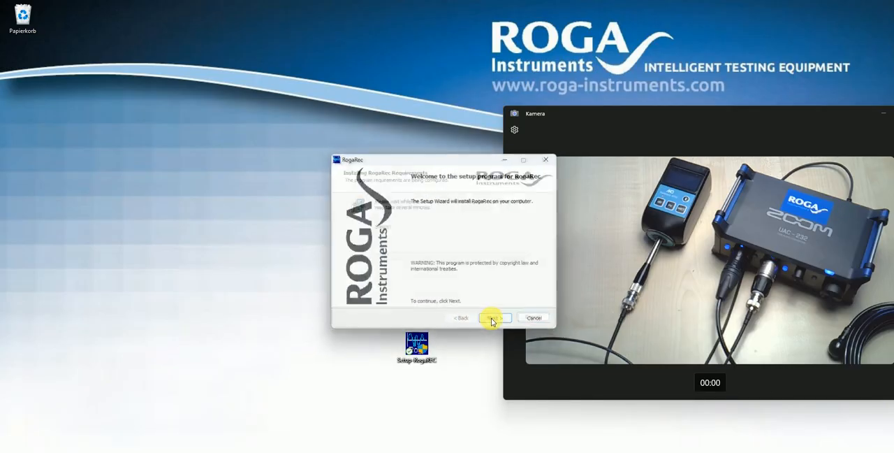
click(497, 321)
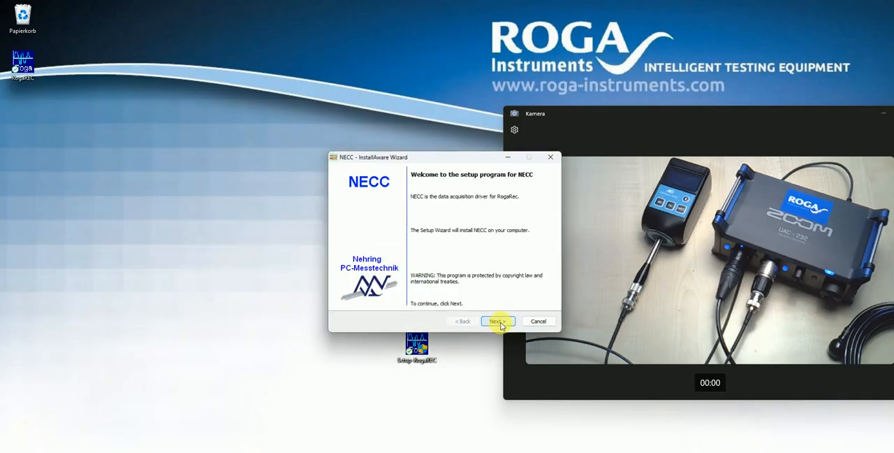
click(497, 321)
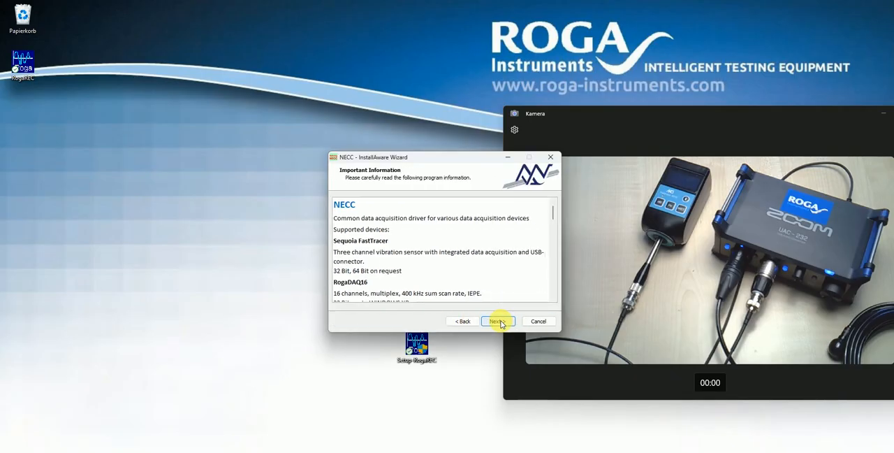
click(501, 322)
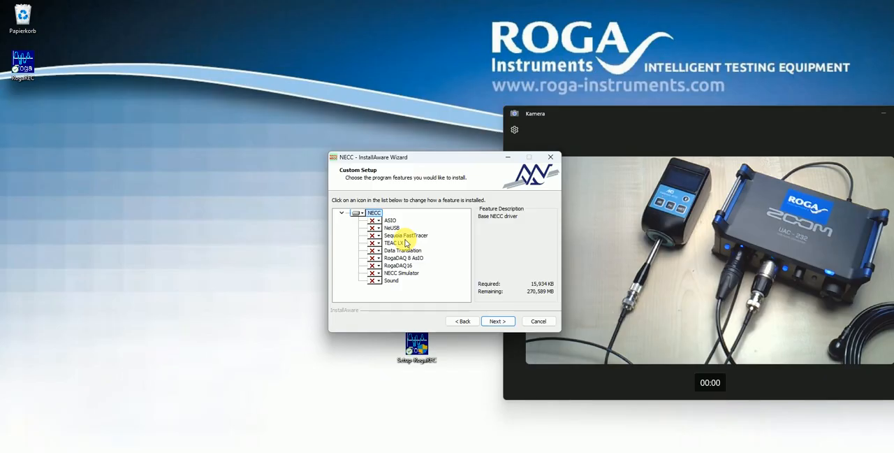
Include the Sound driver feature in the NECC installation and complete the NECC and RogaRec setup wizards
click(378, 281)
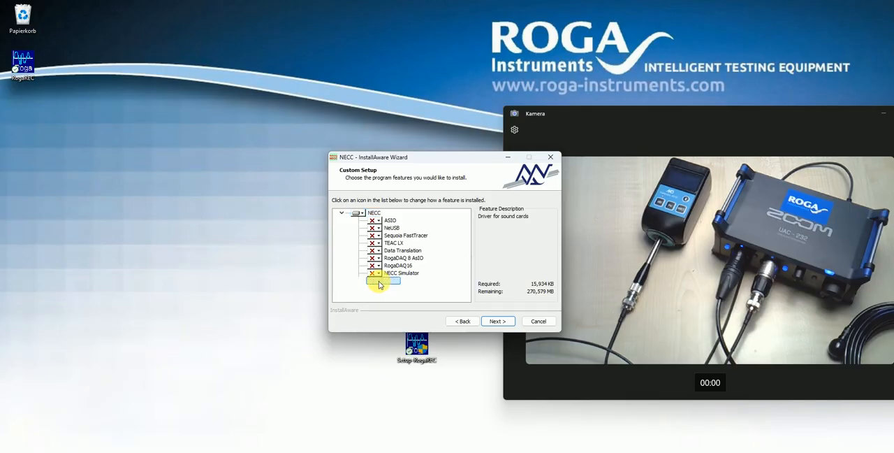
click(395, 288)
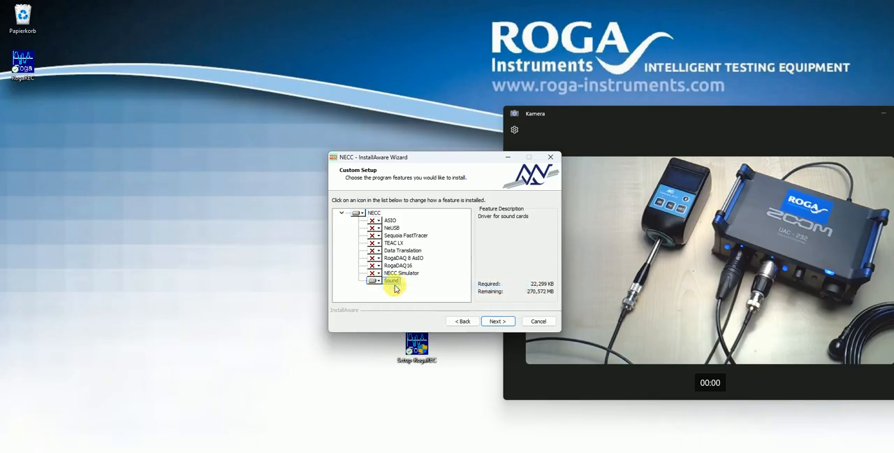
click(503, 322)
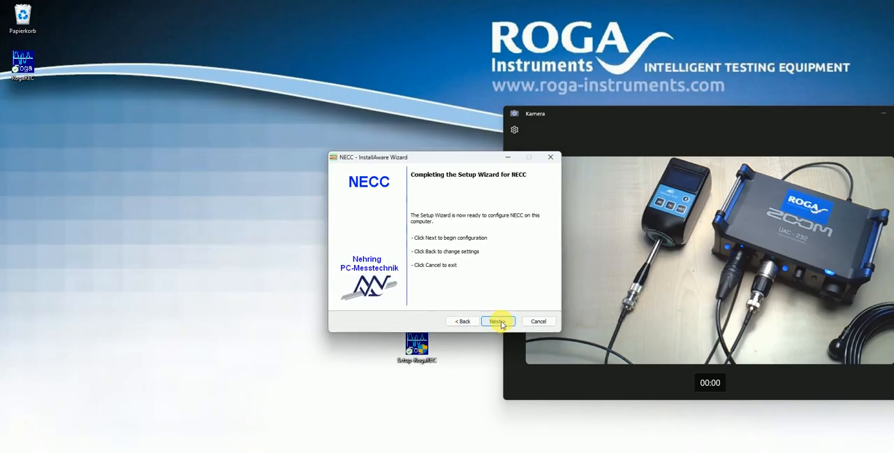
click(498, 321)
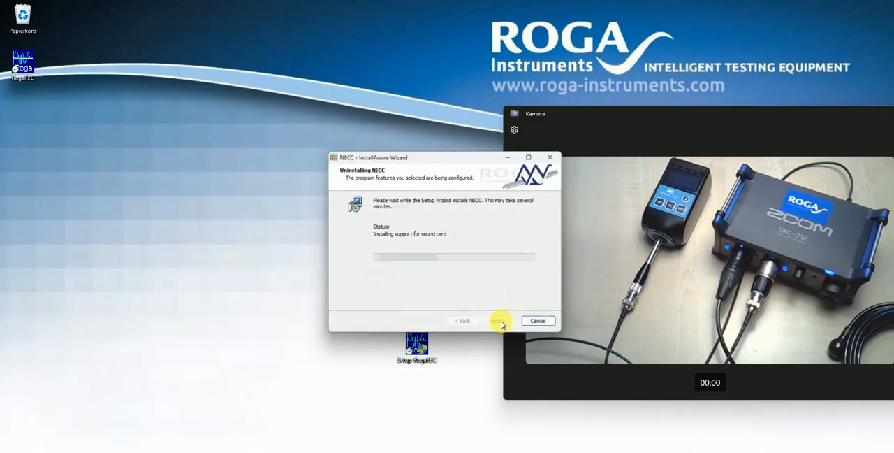
click(499, 322)
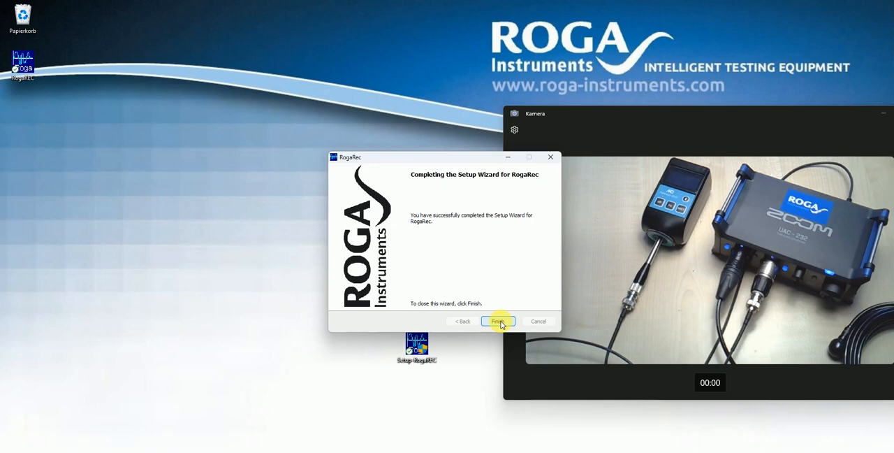
click(498, 322)
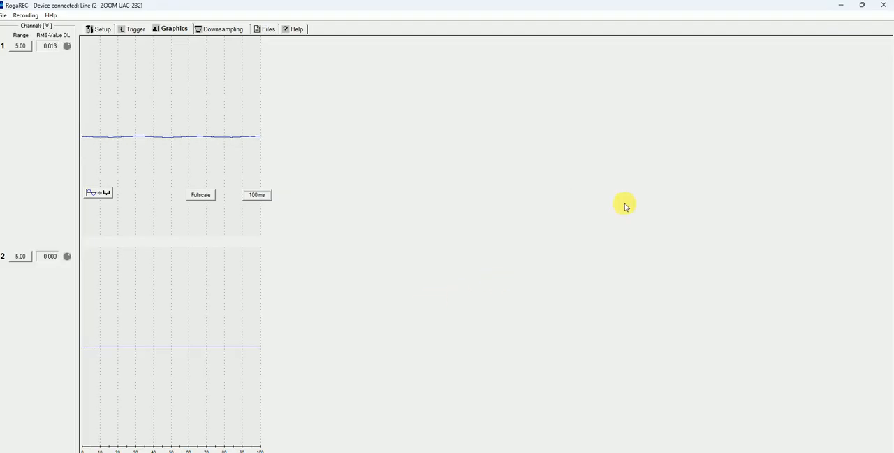
Close RogaREC and browse in File Explorer to the folder Windows (C:) > Programme (x86) > Roga > RogaDAQ
click(862, 6)
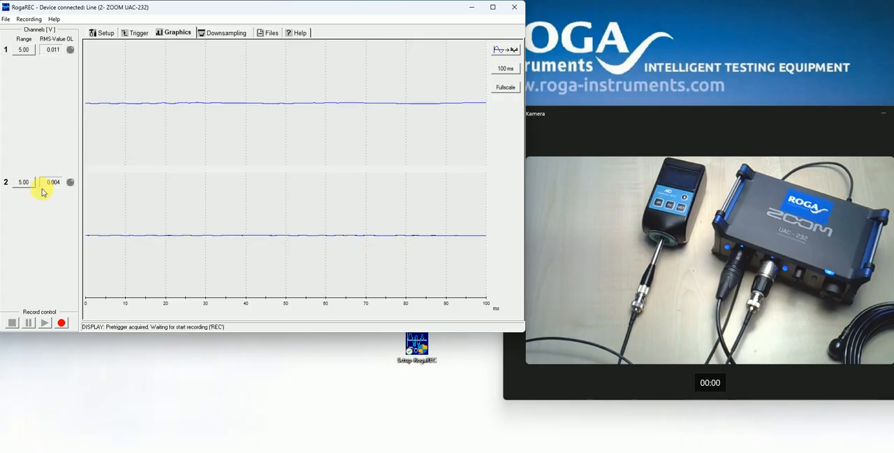
click(514, 8)
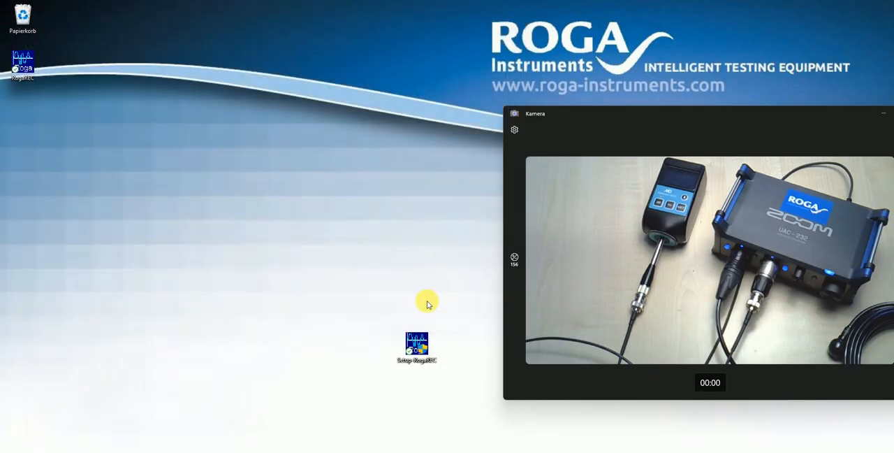
click(305, 447)
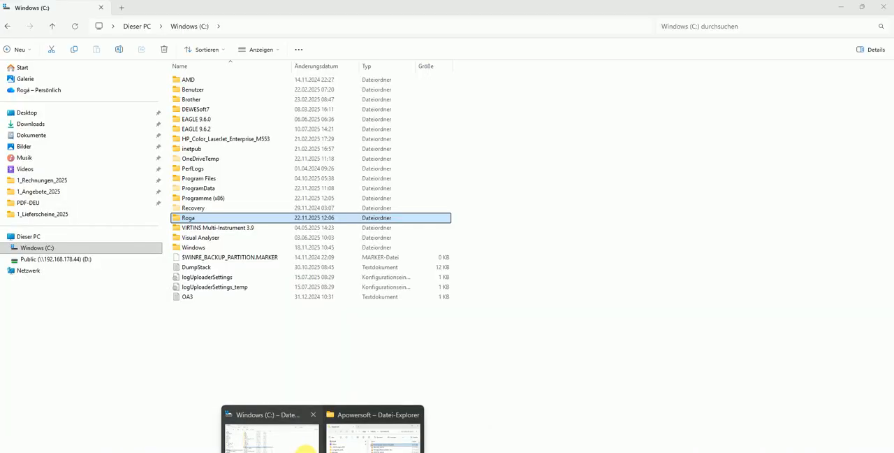
click(92, 248)
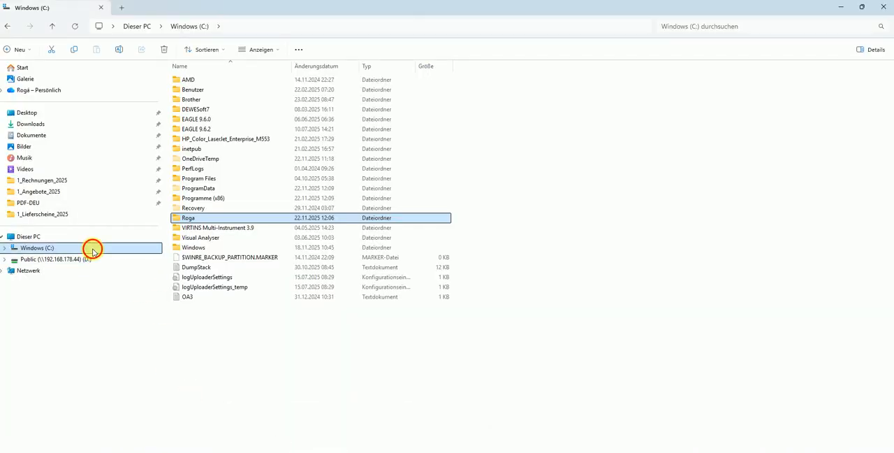
double_click(214, 198)
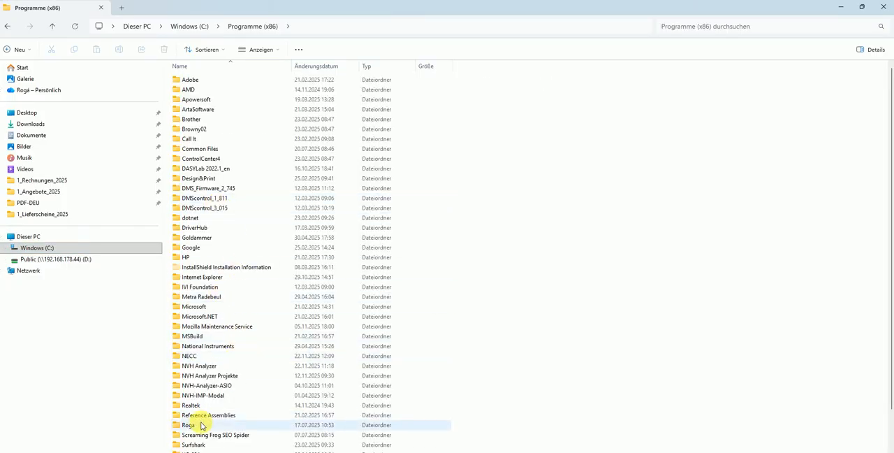
click(199, 427)
double_click(199, 426)
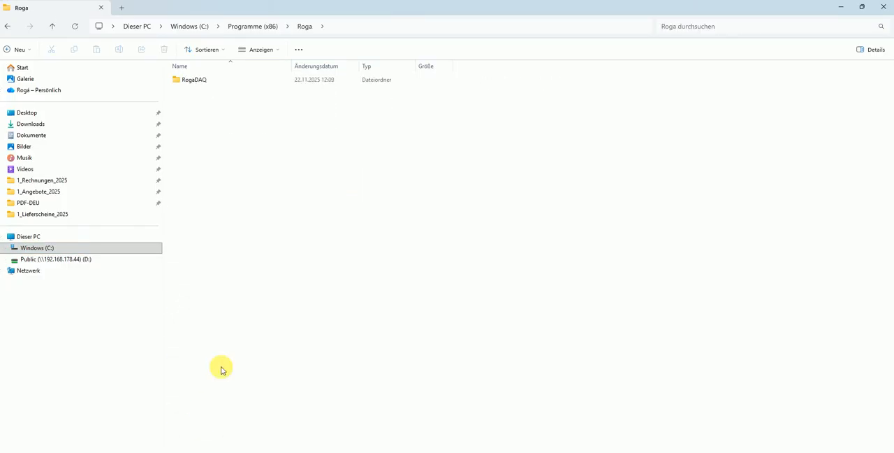
double_click(203, 84)
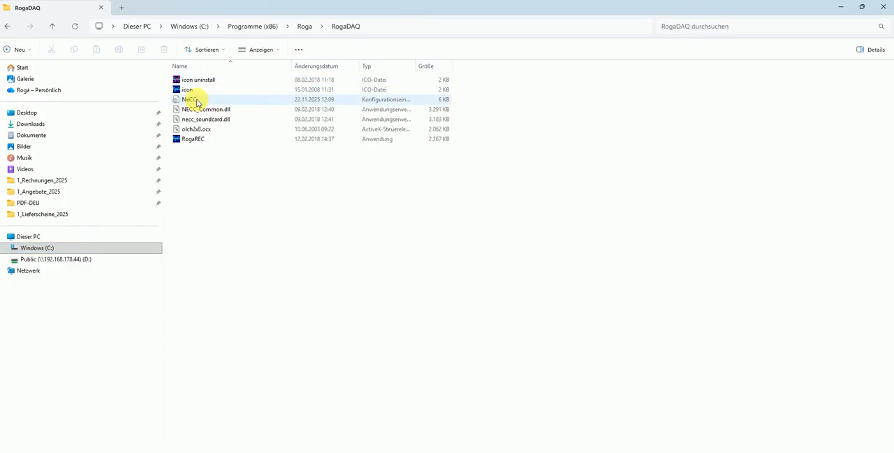
Open the NeCC configuration file in the text editor and check the Soundcard entry under [TryToLoadDevice]
click(197, 102)
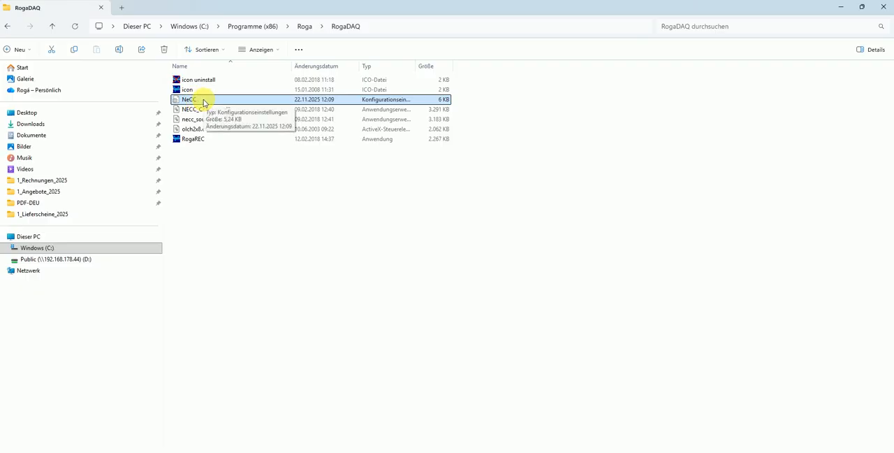
right_click(203, 102)
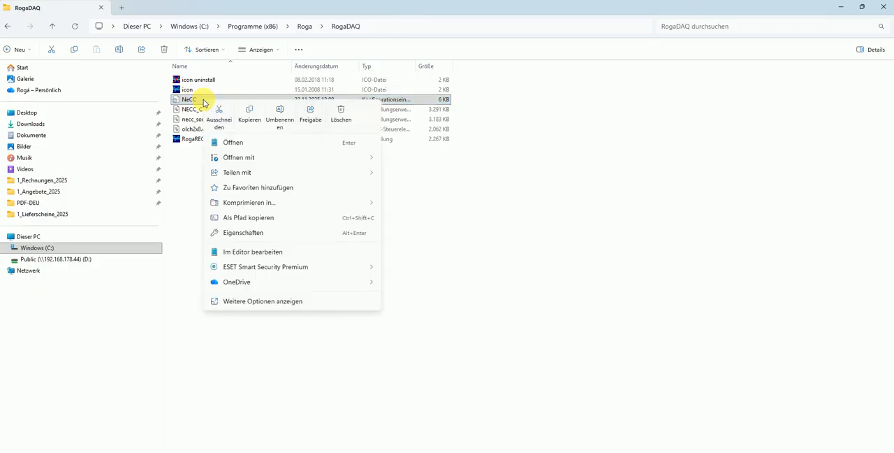
click(235, 145)
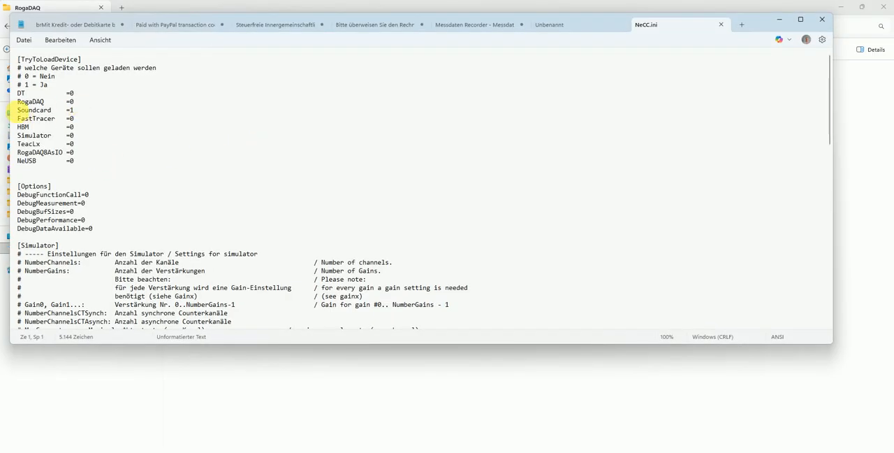
drag(18, 111, 47, 110)
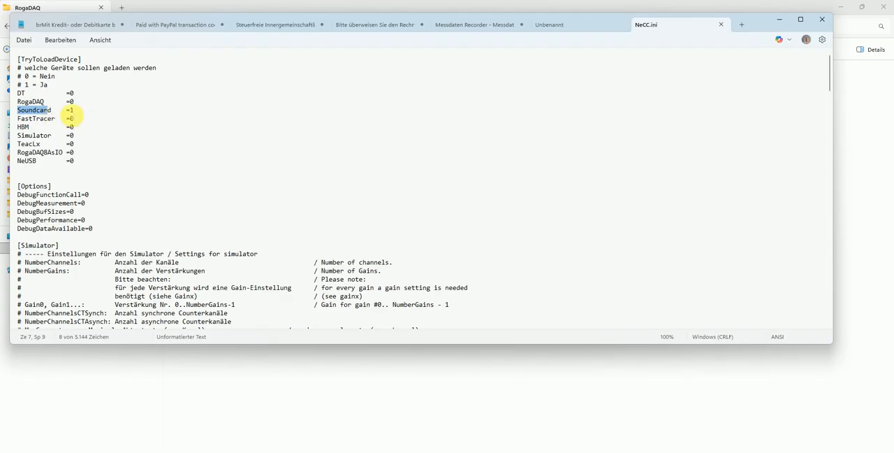
double_click(70, 110)
Set FullScaleVolt_CH1 and FullScaleVolt_CH2 in the [NECC_Soundcard] section to 2.434 and save NeCC.ini
scroll(186, 161, down, 7)
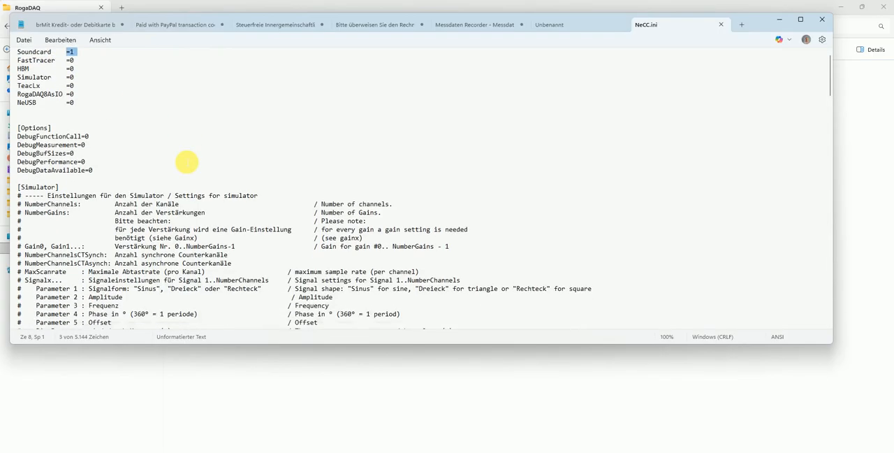
scroll(186, 161, down, 9)
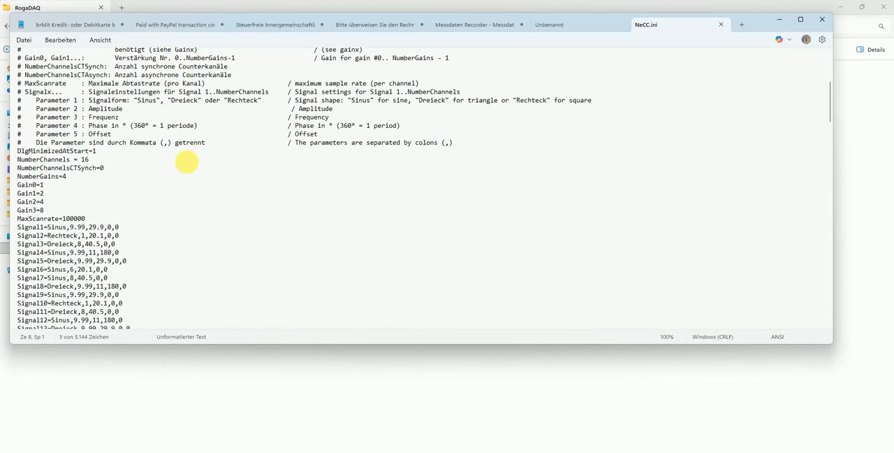
scroll(186, 162, down, 2)
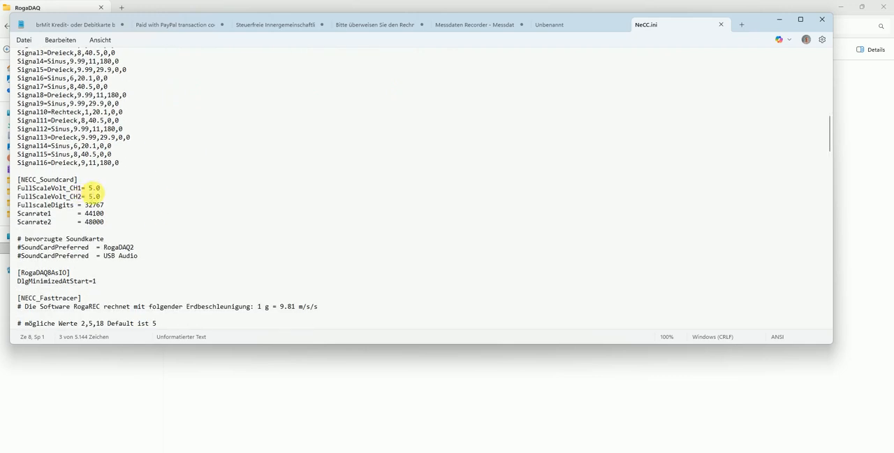
click(90, 190)
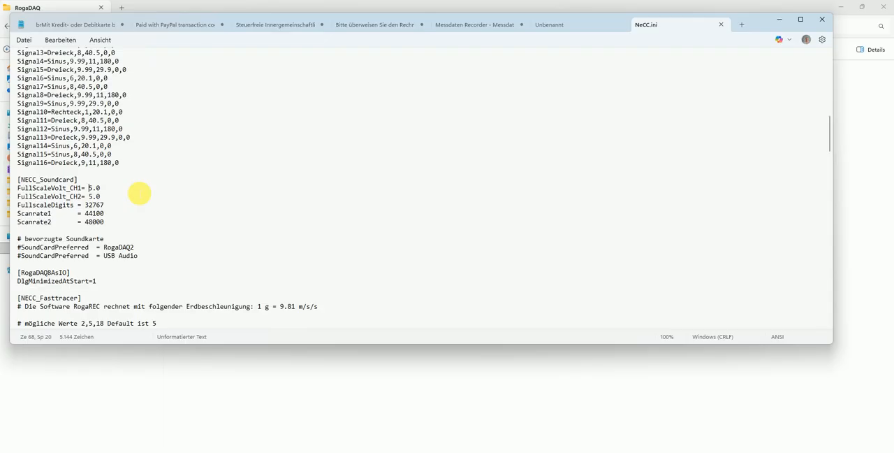
text(2)
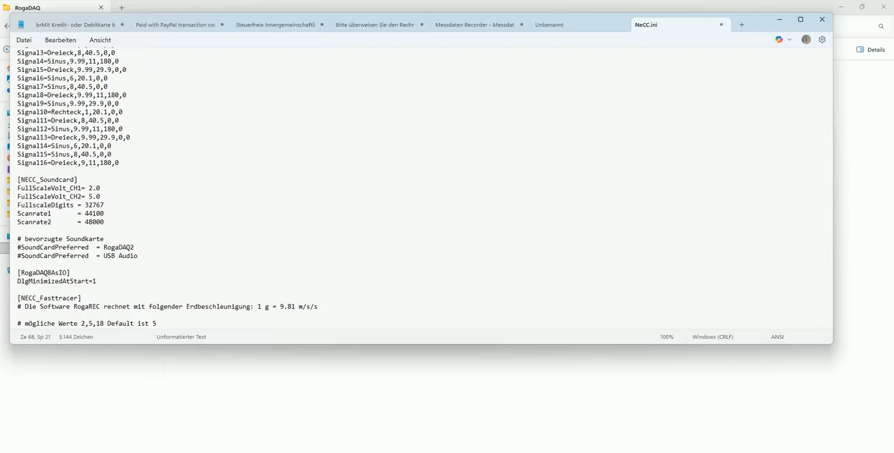
key(Right)
click(89, 197)
text(2)
key(Right)
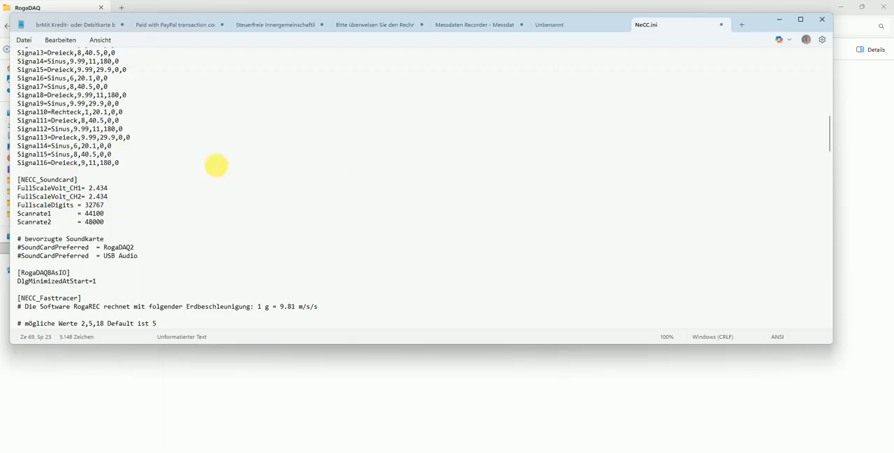
click(23, 40)
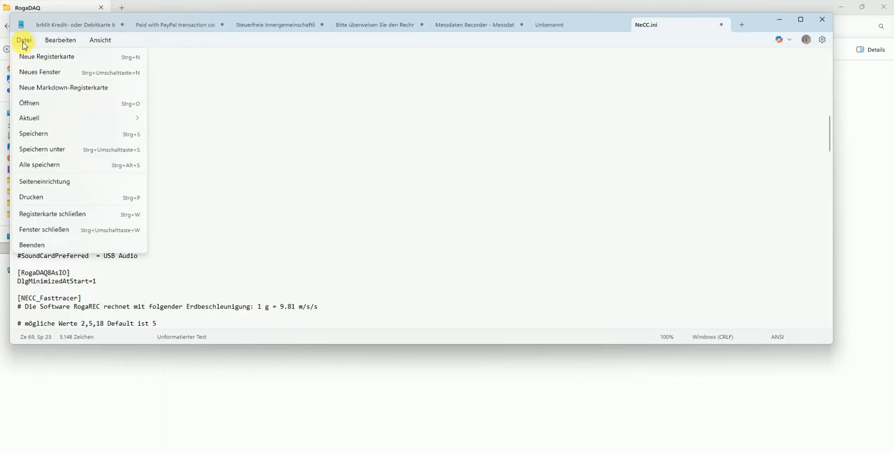
click(40, 132)
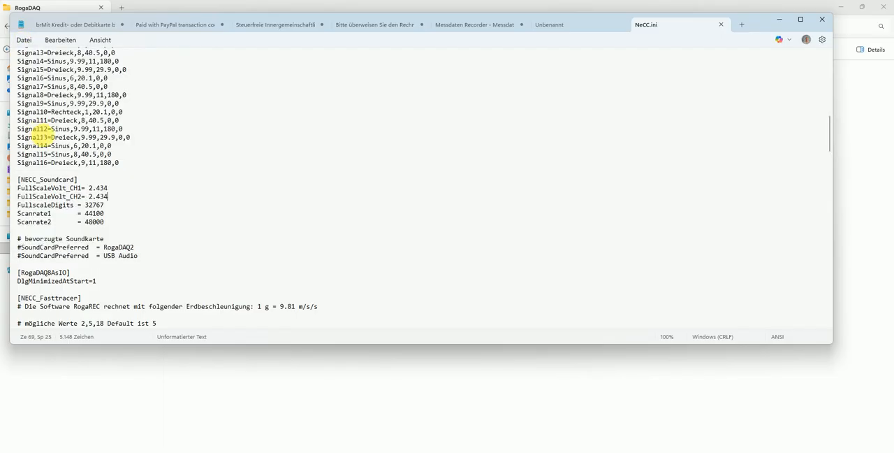
Minimize the text editor, launch RogaREC from the RogaDAQ folder, and close the File Explorer window
click(779, 25)
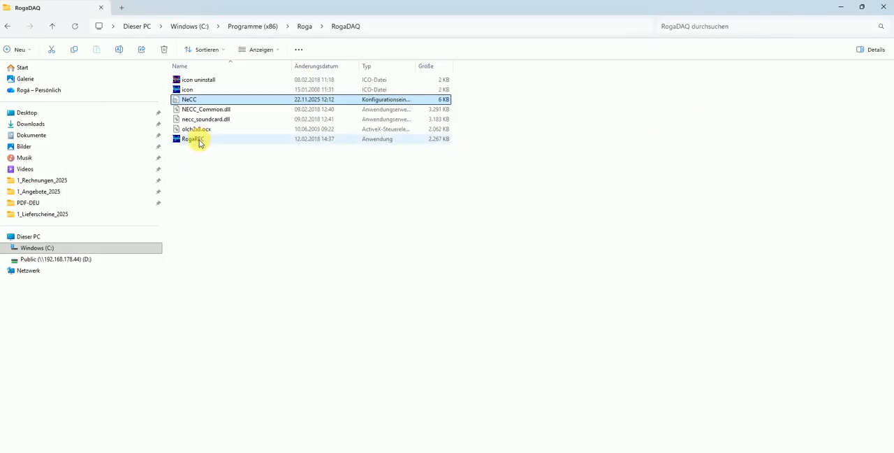
double_click(204, 142)
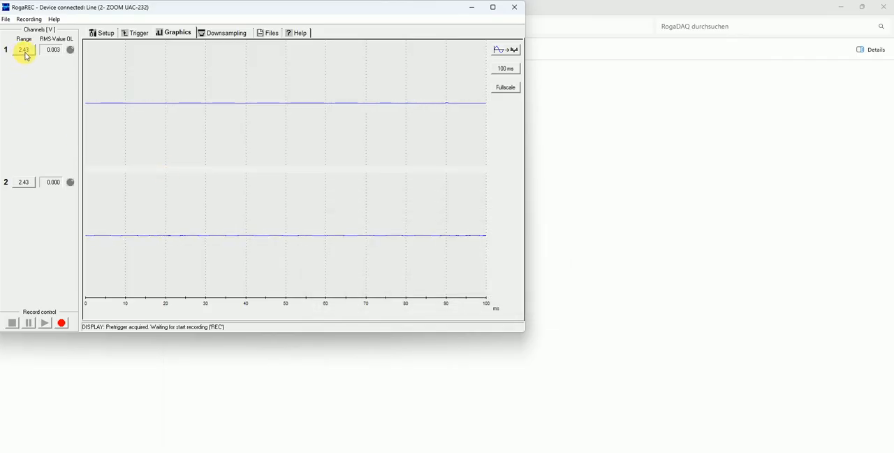
click(861, 7)
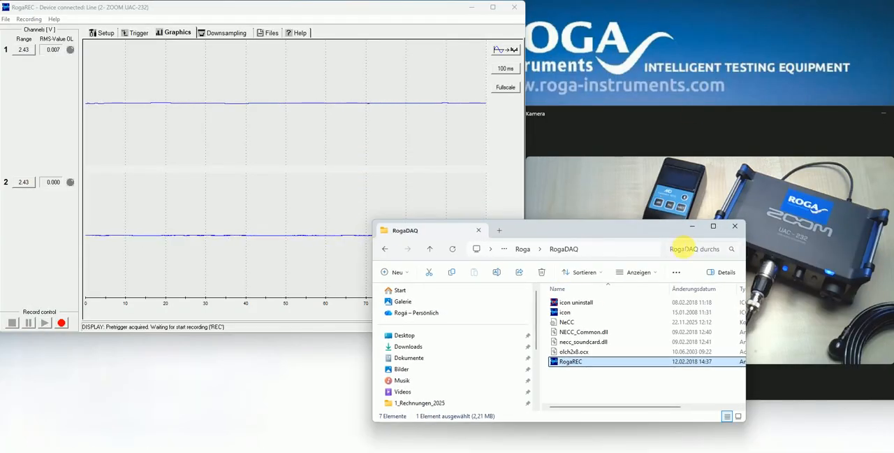
click(735, 225)
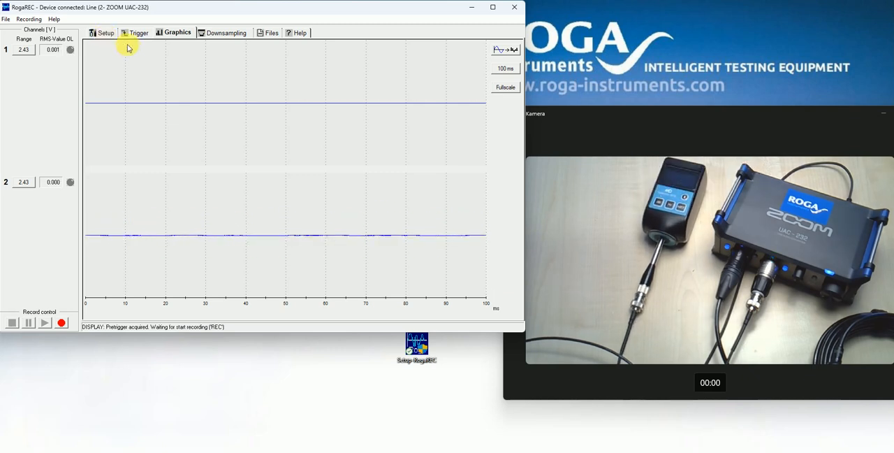
Enter the recording comment "Channel 1 = Hydrophone / Channel = Microphone" in the measurement setup
click(108, 35)
click(142, 145)
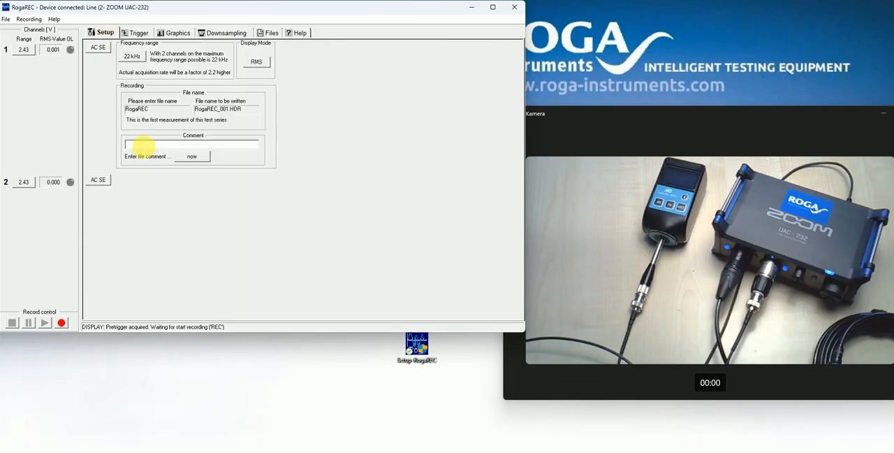
text(Channel 1 = Hydrophone / Channe)
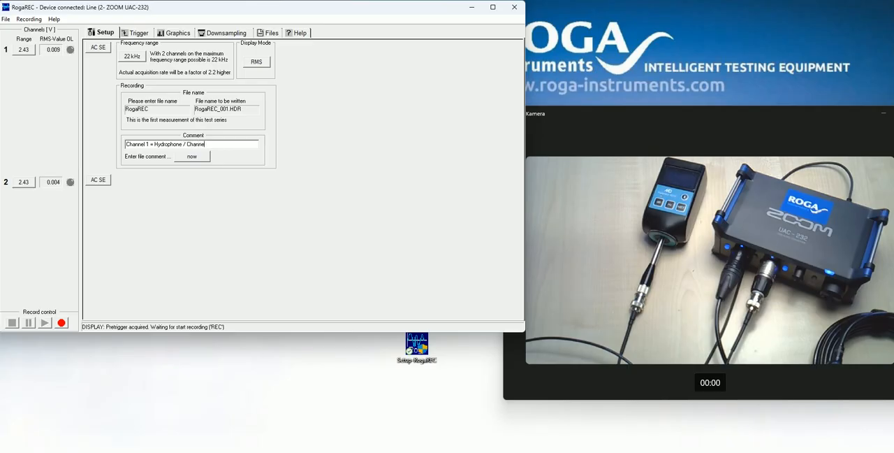
text(= Microphone)
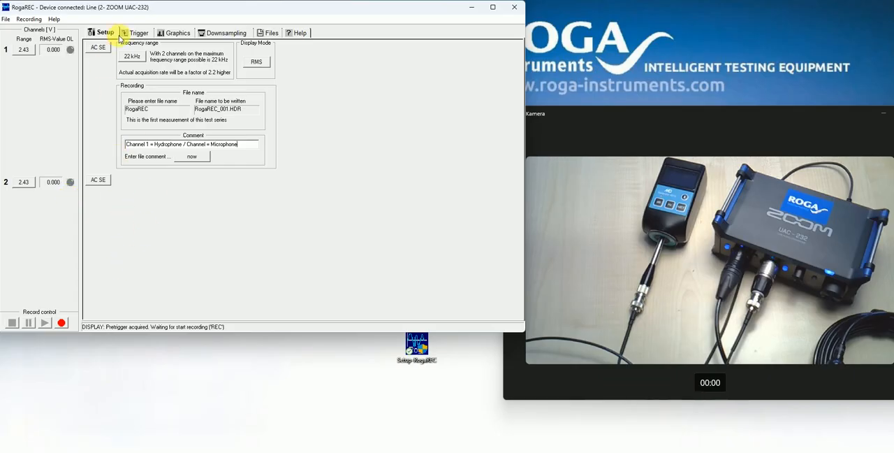
Record both channels for about two minutes with the signal graphs displayed, stop the recording, and close RogaREC
click(175, 33)
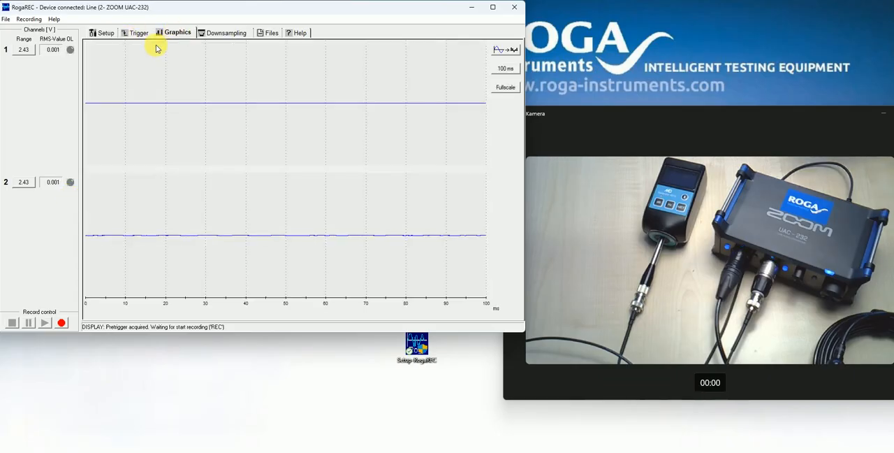
click(61, 323)
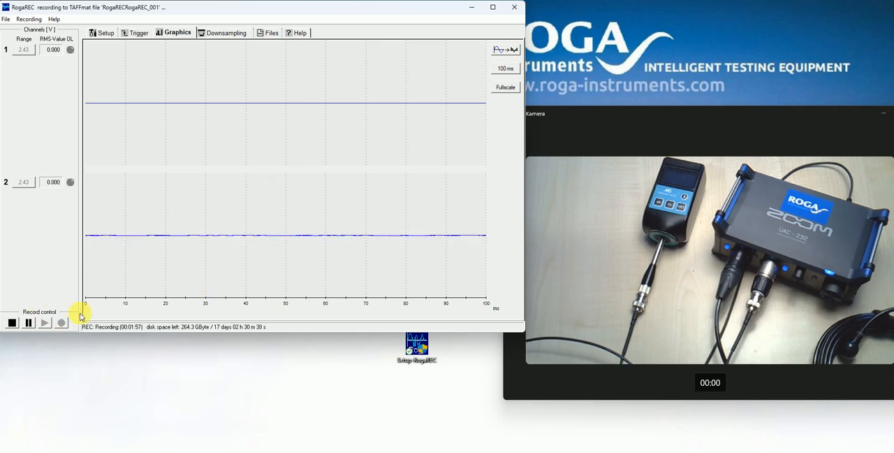
click(11, 324)
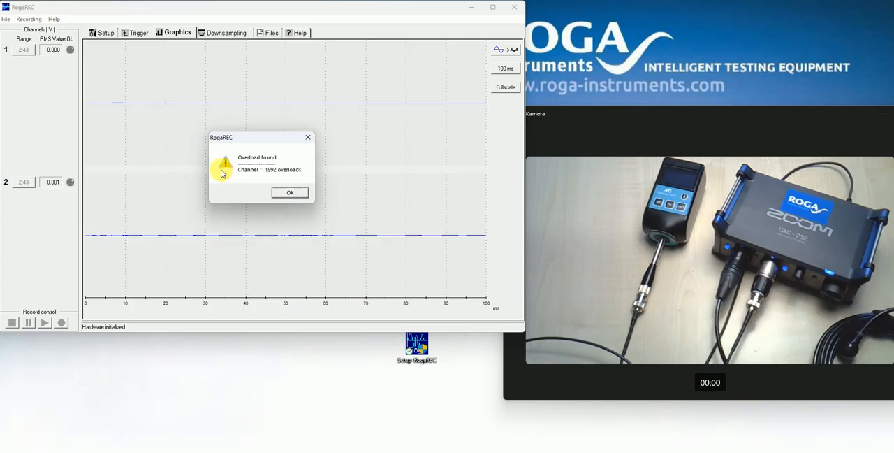
click(291, 195)
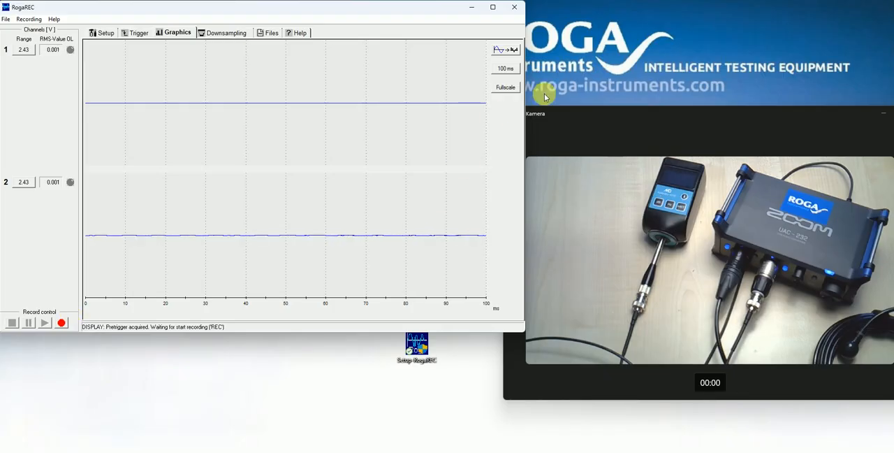
click(517, 8)
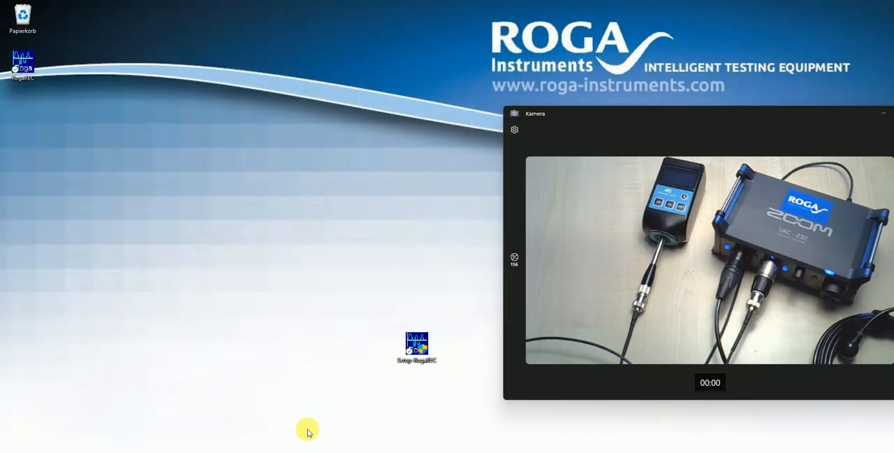
Browse in File Explorer to the recordings folder Windows (C:) > Roga > RogaREC > Data > 2025-11-22 > RogaREC
click(325, 452)
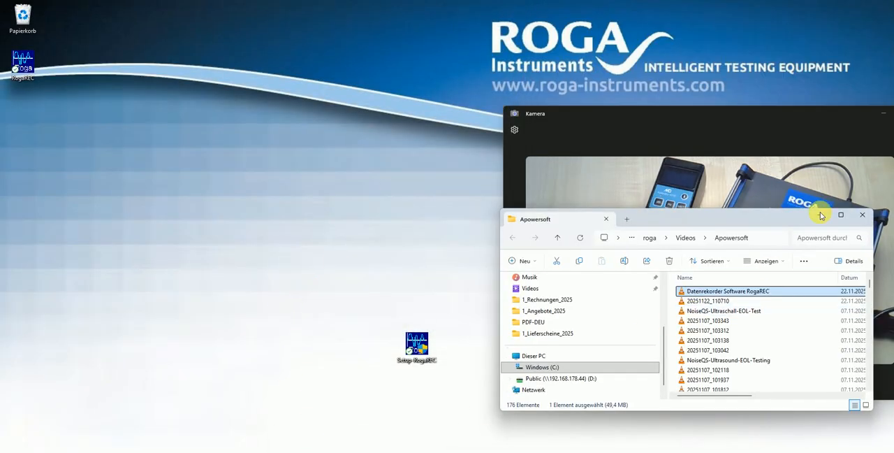
click(563, 367)
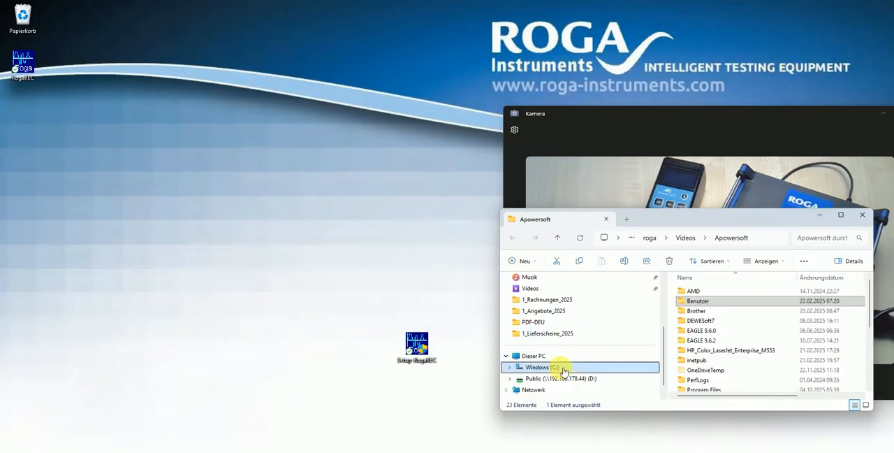
click(841, 214)
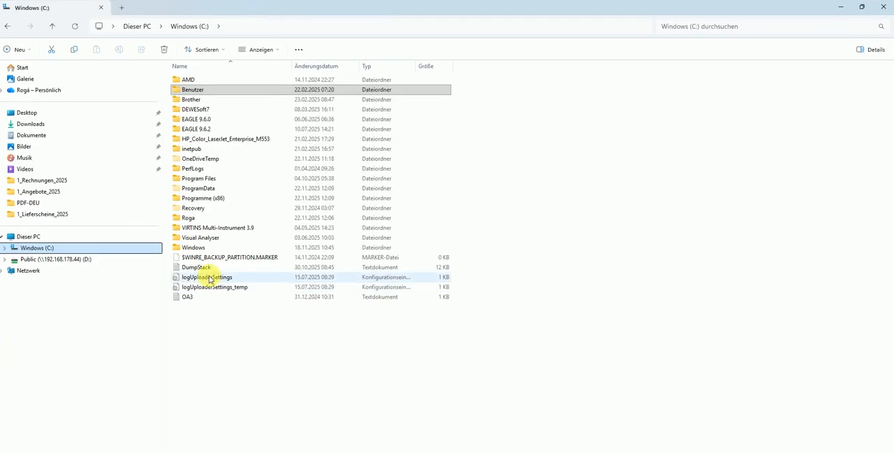
double_click(210, 217)
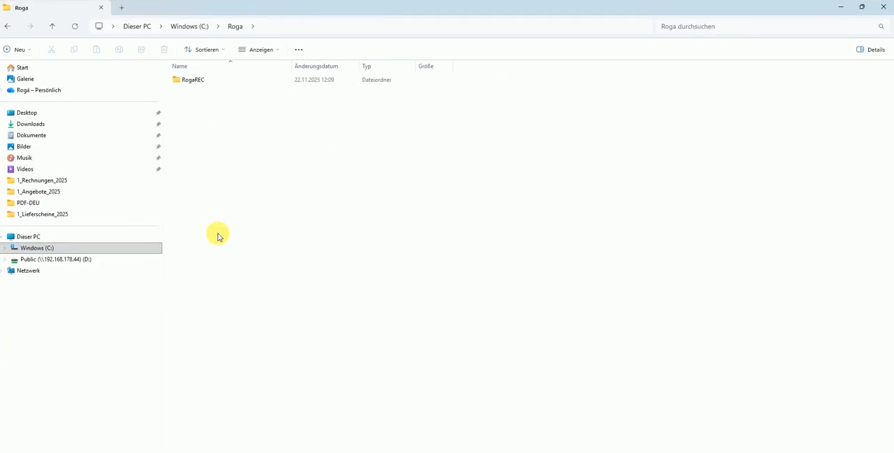
double_click(199, 82)
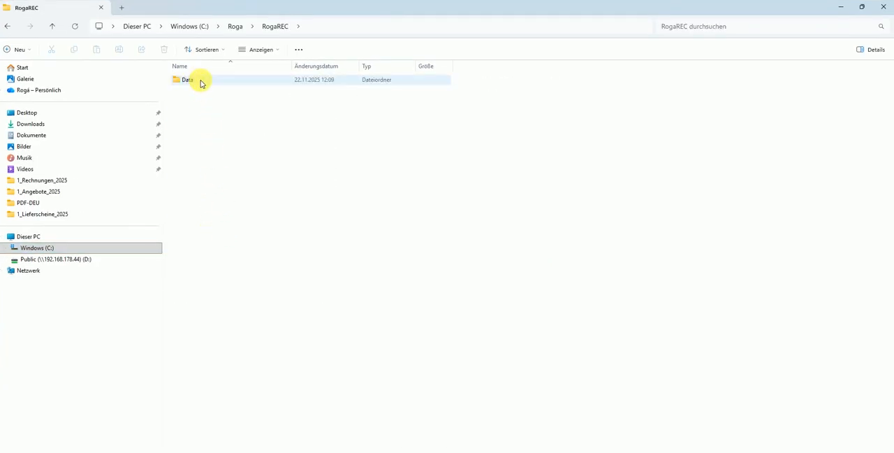
double_click(201, 81)
double_click(200, 81)
click(201, 81)
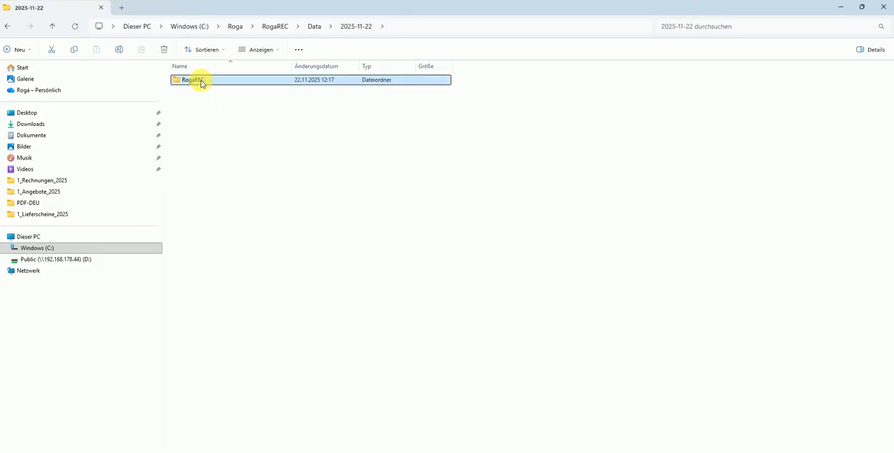
double_click(201, 82)
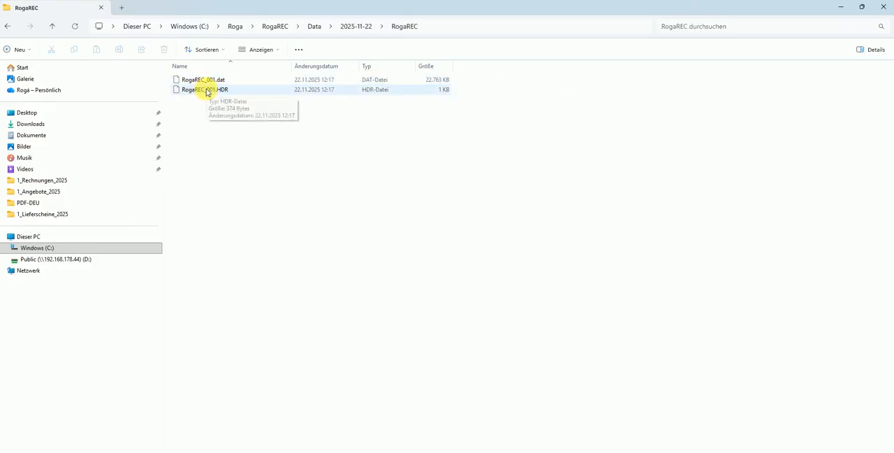
Locate the recording's .dat and .HDR files and open RogaREC_001.HDR in the text editor
click(405, 82)
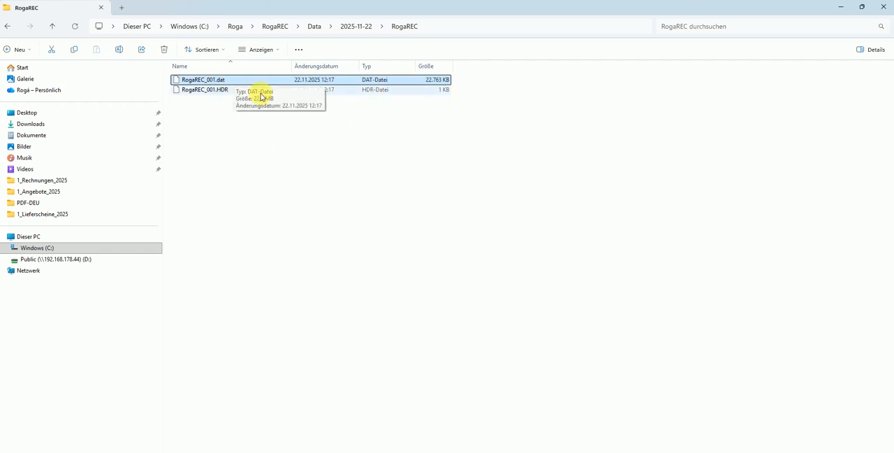
click(218, 92)
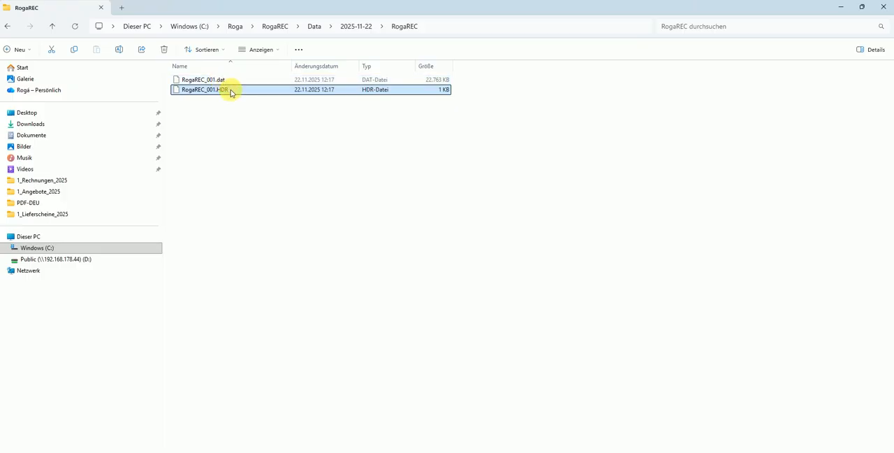
right_click(231, 92)
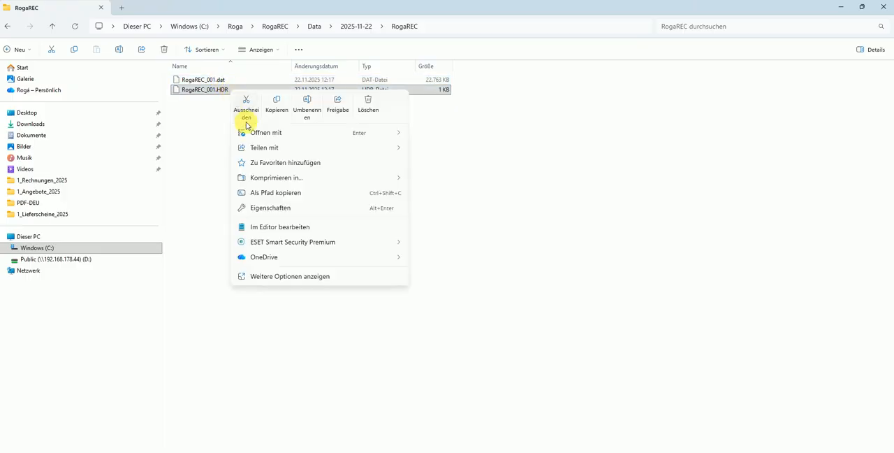
mouse_move(265, 133)
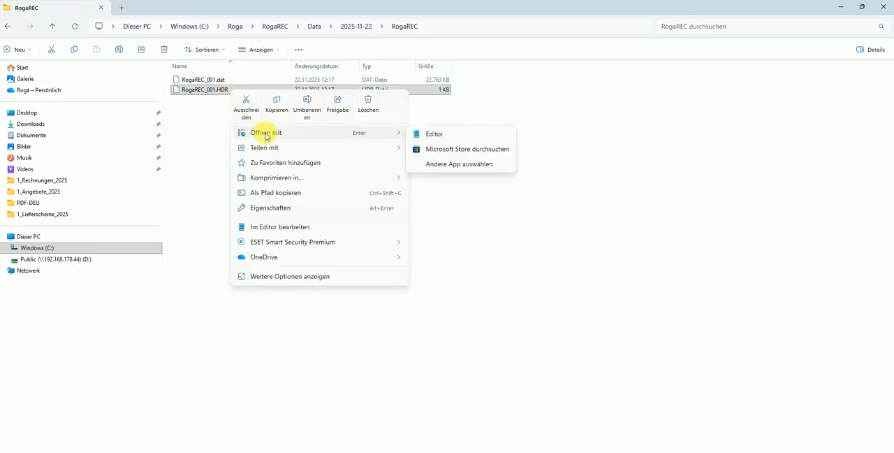
click(428, 133)
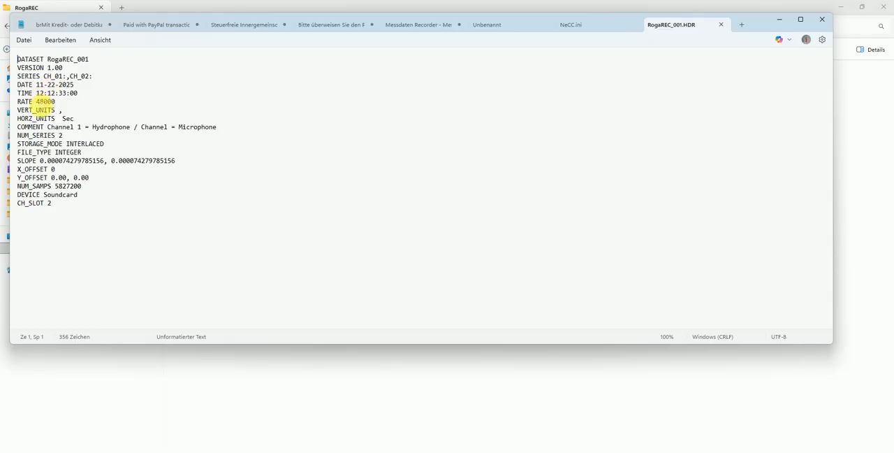
Examine the RATE, COMMENT and SLOPE entries in the header file, and minimize the text editor and File Explorer
drag(36, 102, 53, 104)
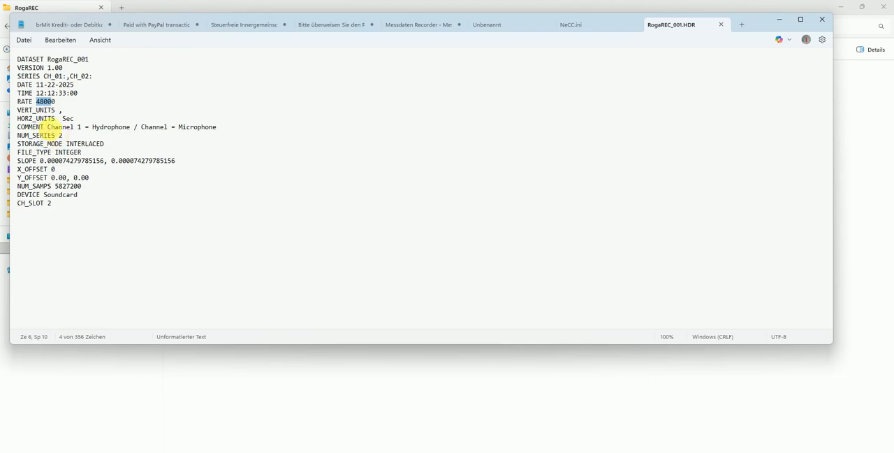
drag(49, 127, 131, 129)
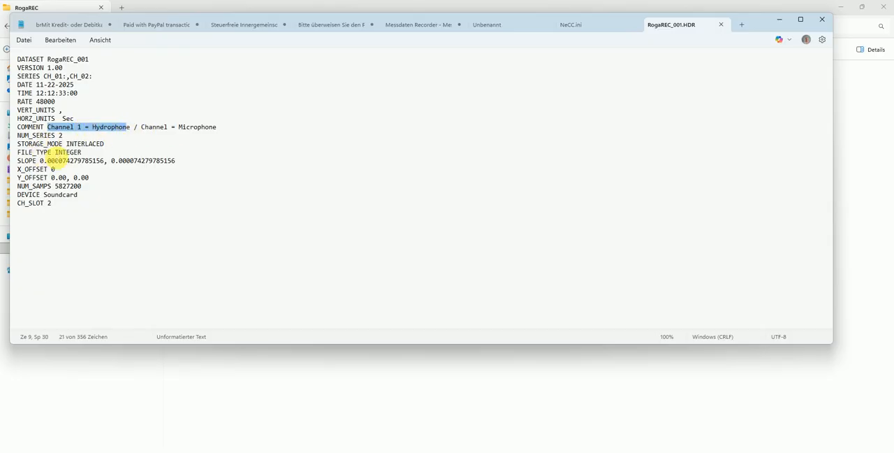
drag(40, 161, 179, 163)
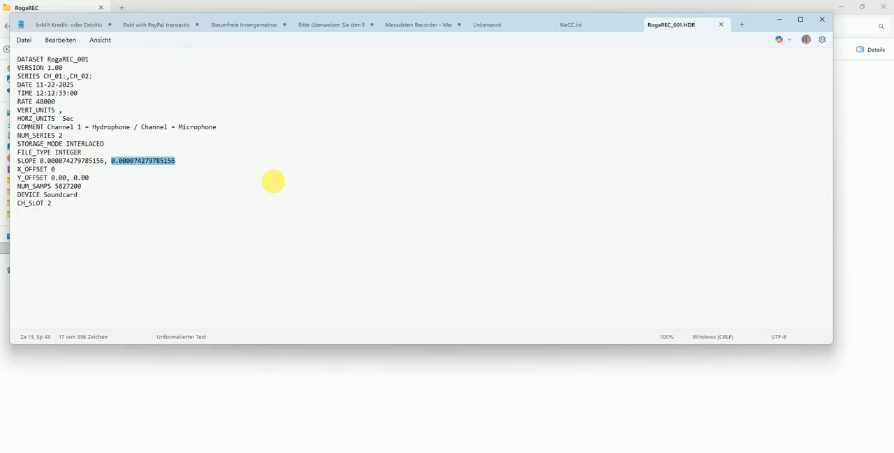
click(777, 23)
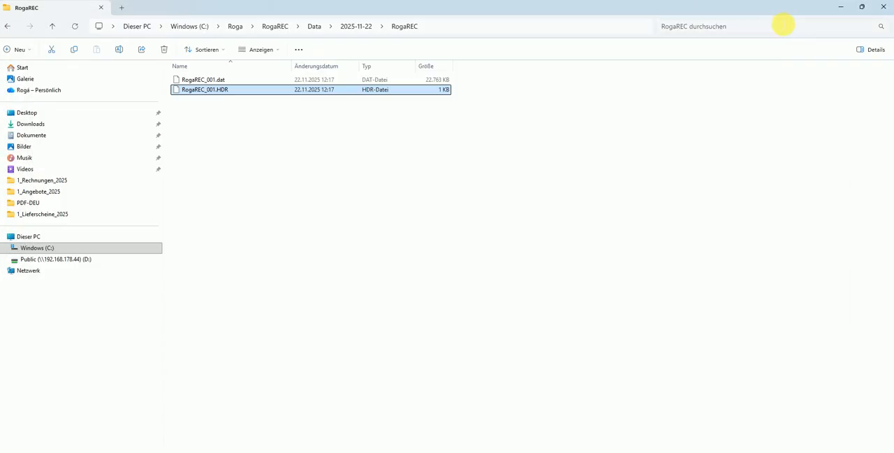
click(841, 9)
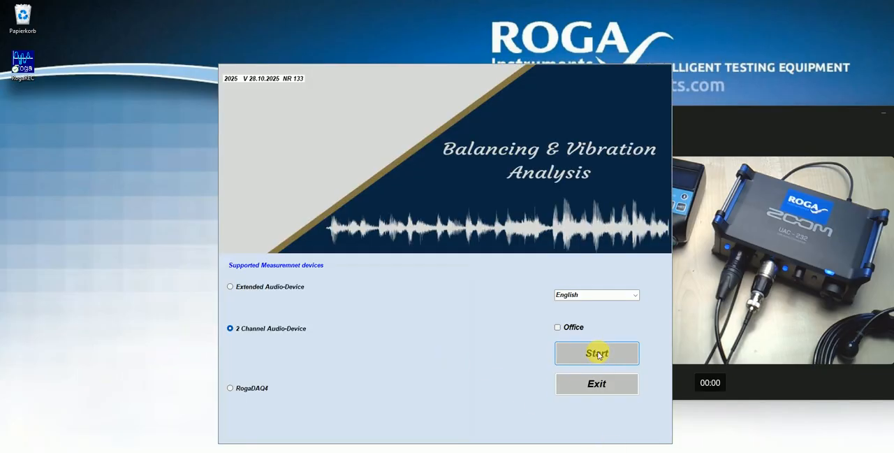
Start Balancing & Vibration Analysis with the 2 Channel Audio-Device on Line (2- ZOOM UAC-232), using Vibration Orderanalysis and Acoustics
click(597, 353)
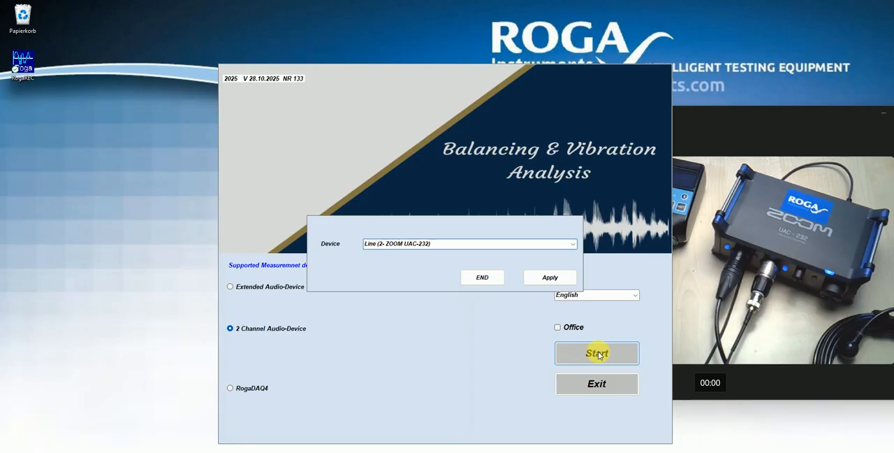
click(537, 279)
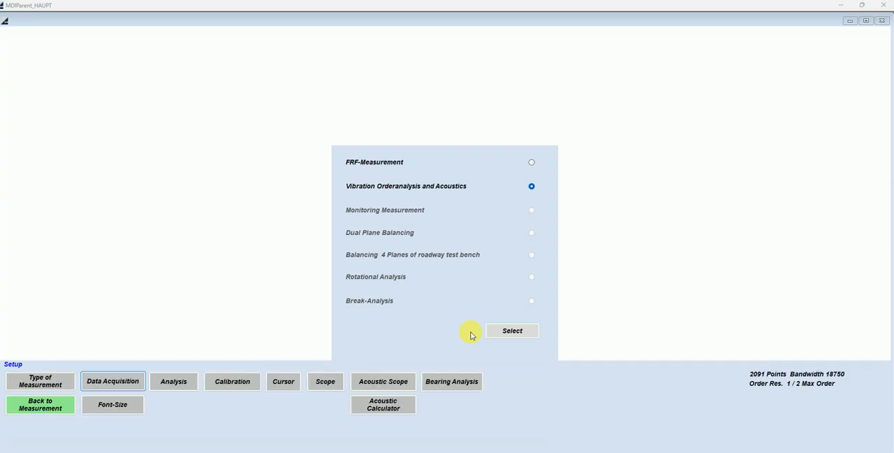
click(502, 332)
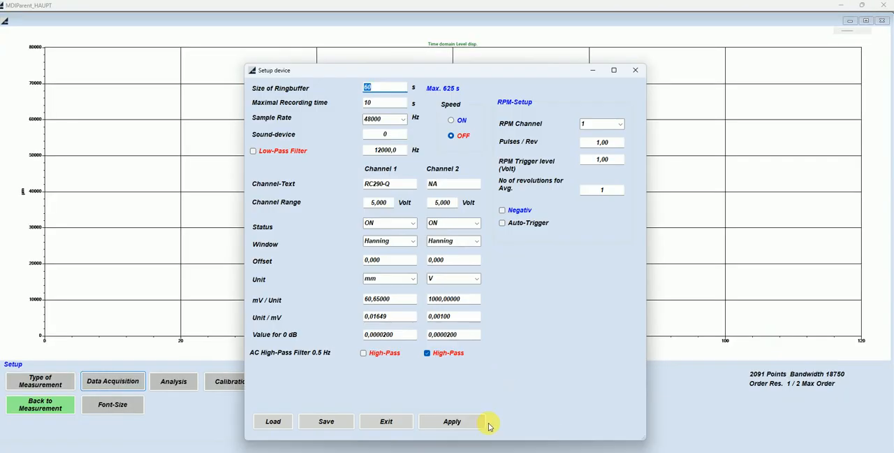
Accept the existing device and analysis setups and leave the display setup to reach the measurement screen
click(439, 423)
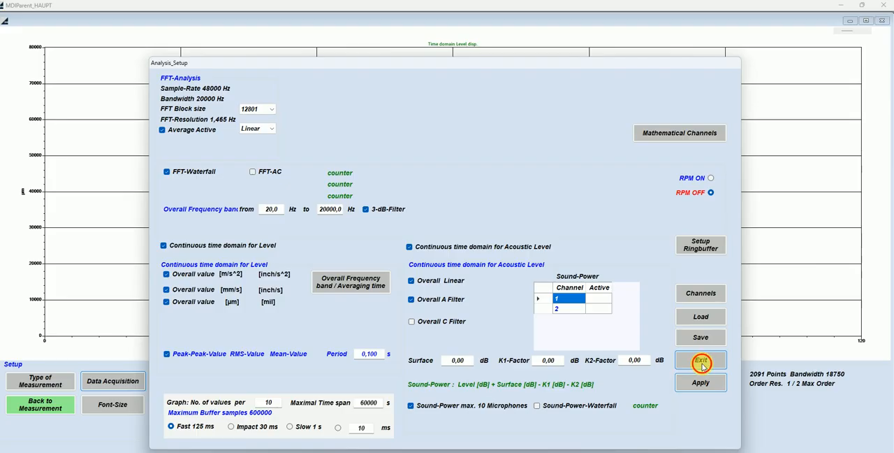
click(701, 362)
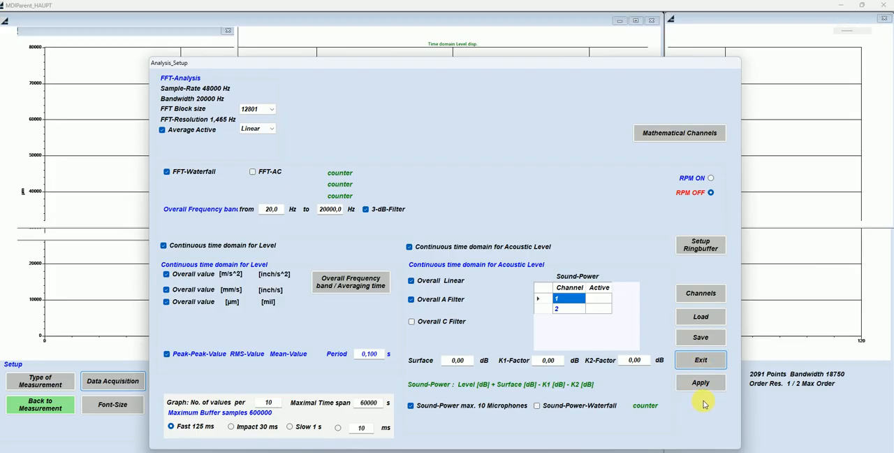
click(702, 385)
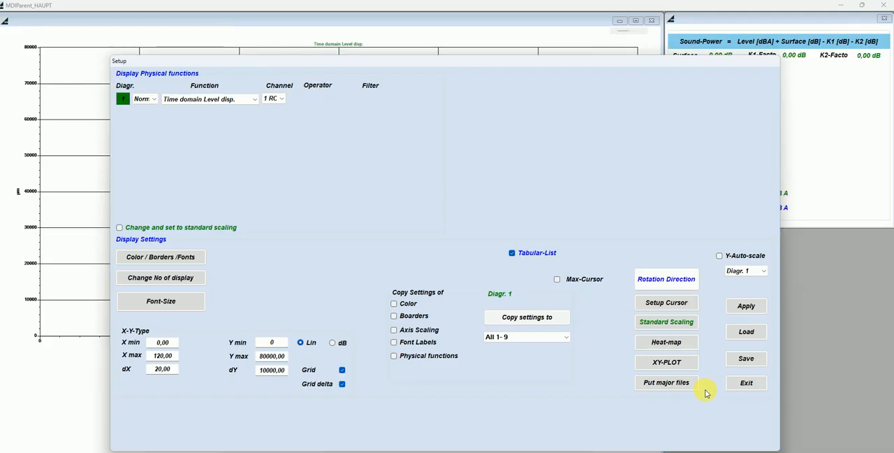
click(746, 383)
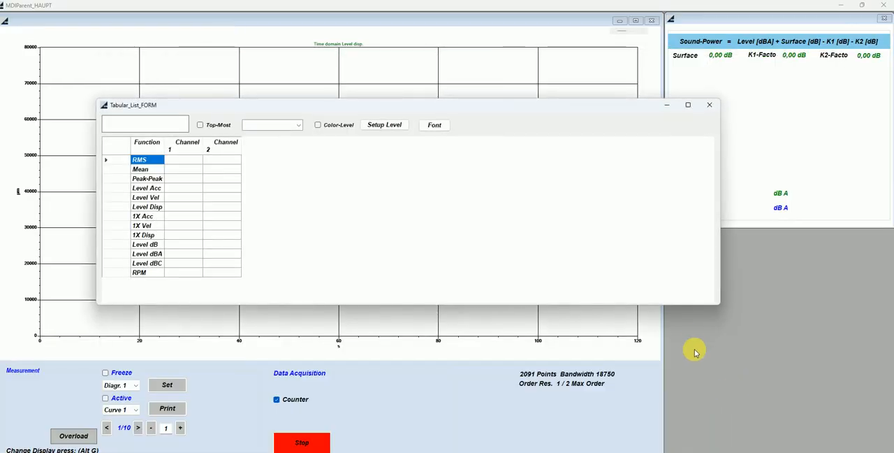
Close the tabular list and sound-power windows, and load the recording file RogaREC_001.HDR
click(709, 106)
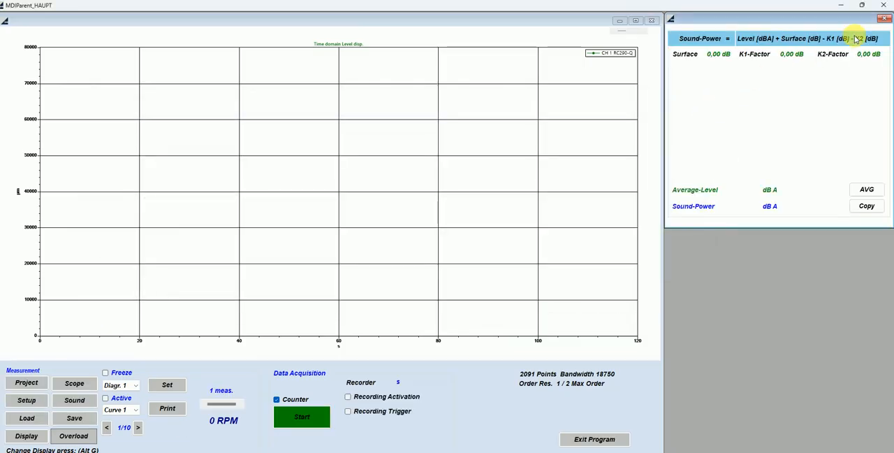
click(886, 20)
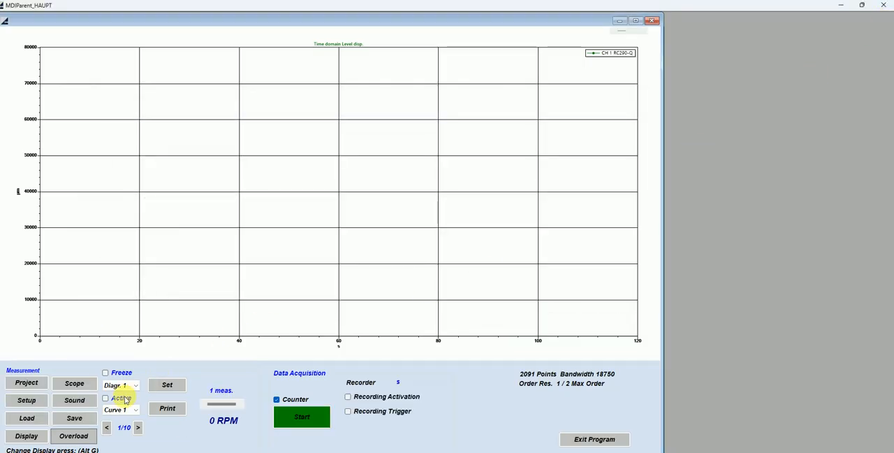
click(27, 418)
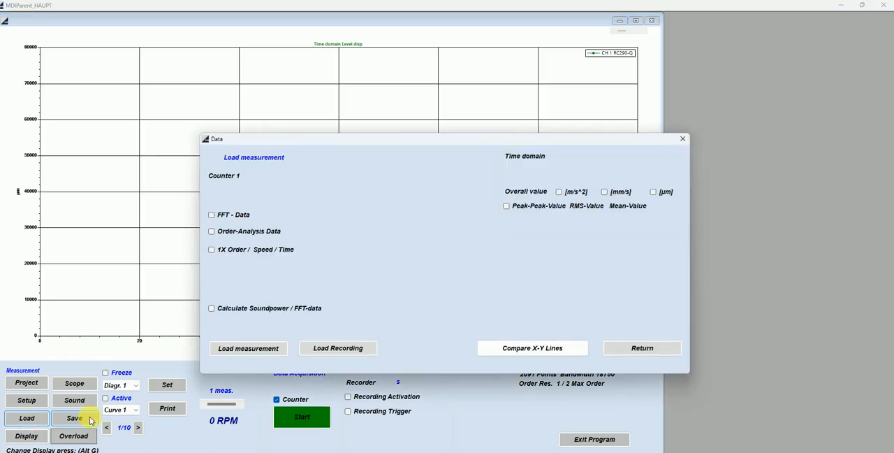
click(339, 349)
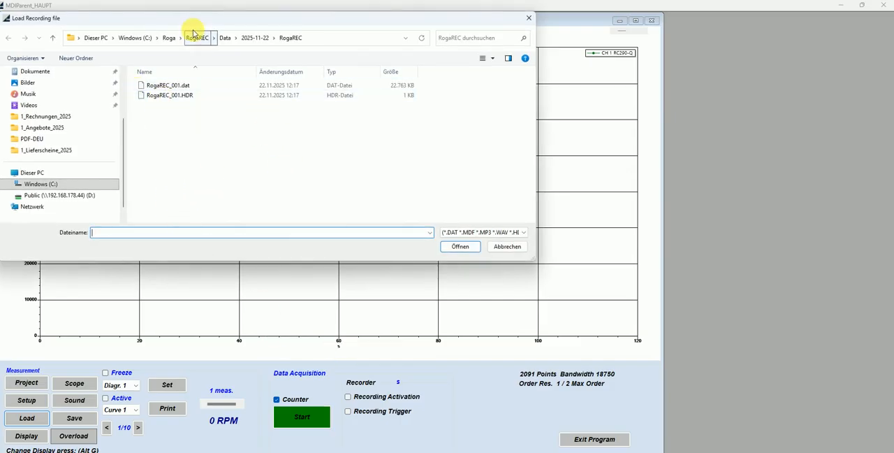
click(180, 98)
double_click(180, 98)
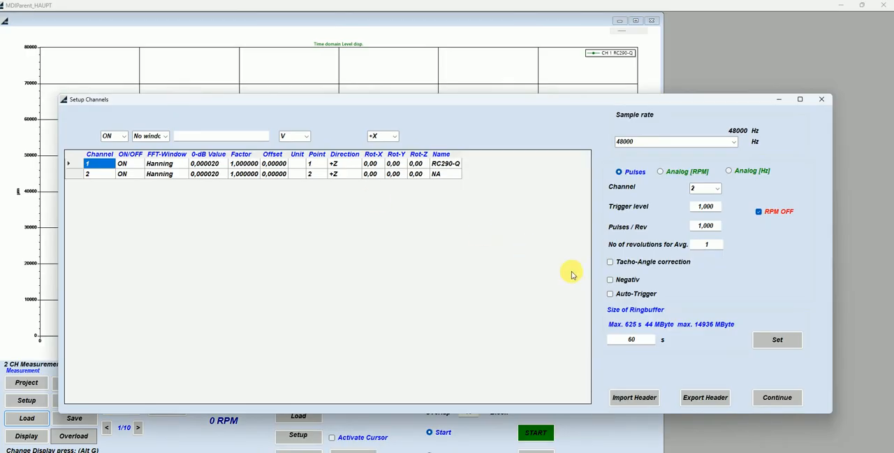
Accept the recording's channel and analysis setups, and select channel 2 NA for the recording signal overview
click(778, 397)
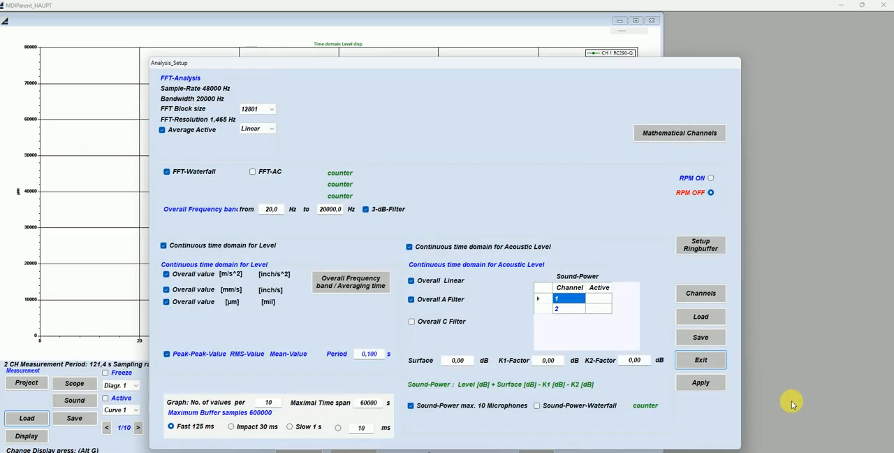
click(706, 385)
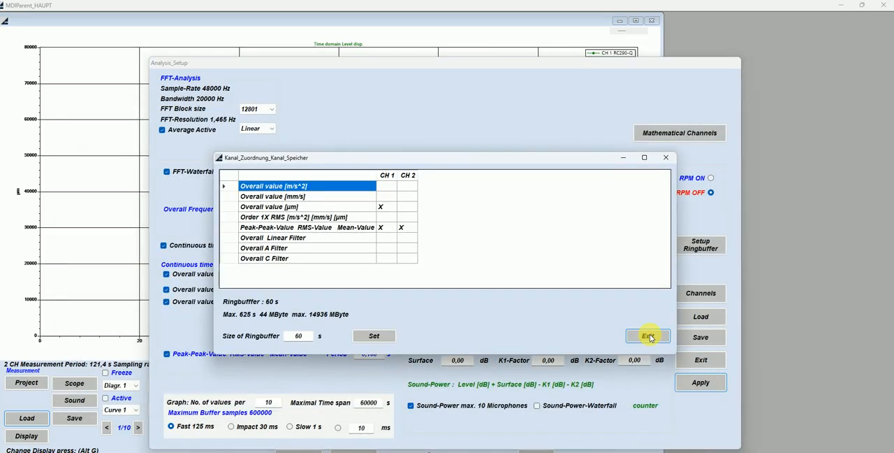
click(648, 336)
click(705, 384)
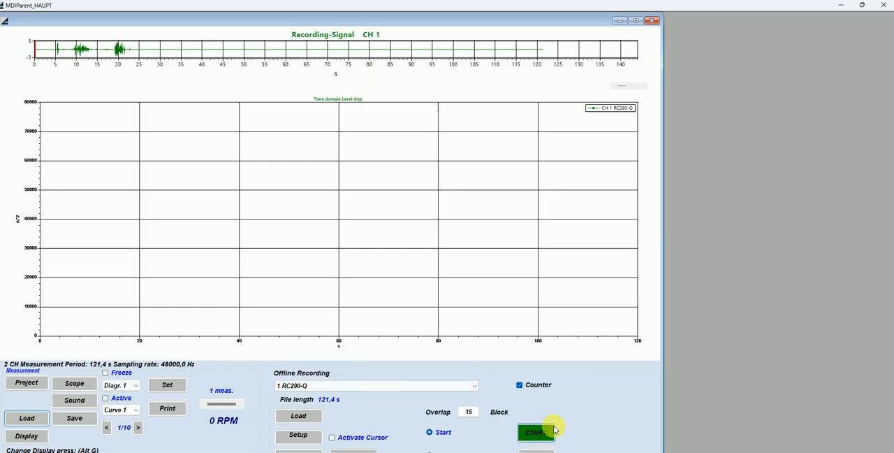
click(474, 385)
click(419, 403)
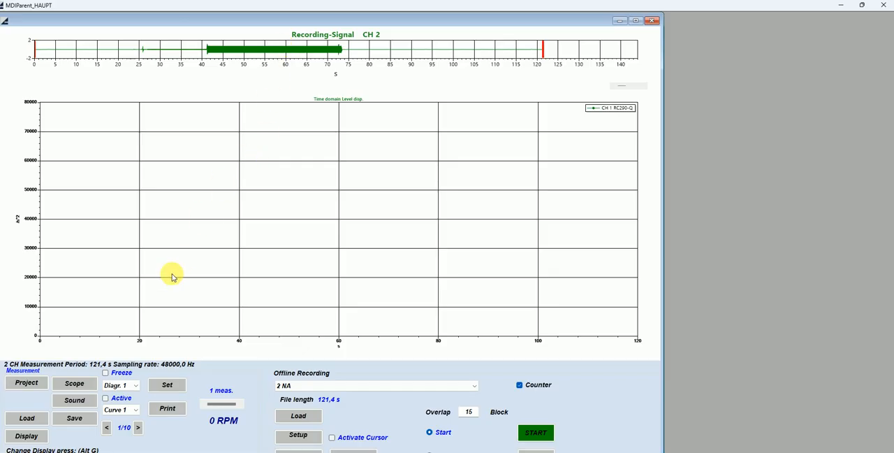
Open the display setup and change diagram 1's function to Signal Ringbuffer
click(31, 438)
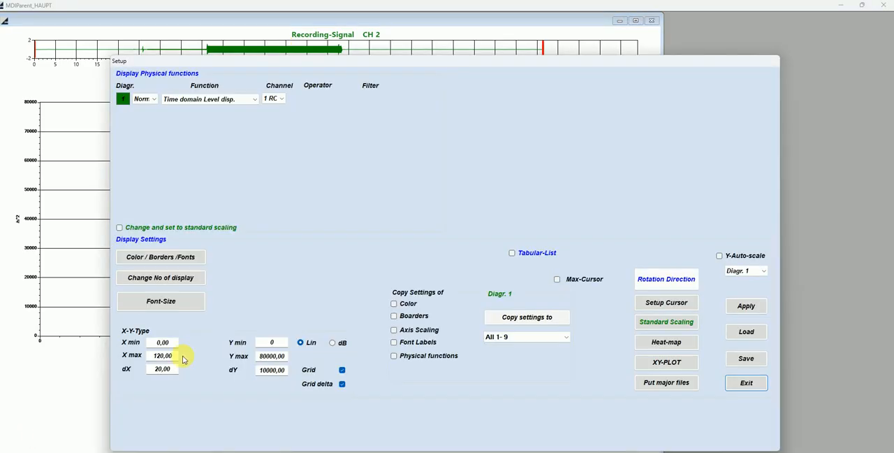
click(255, 103)
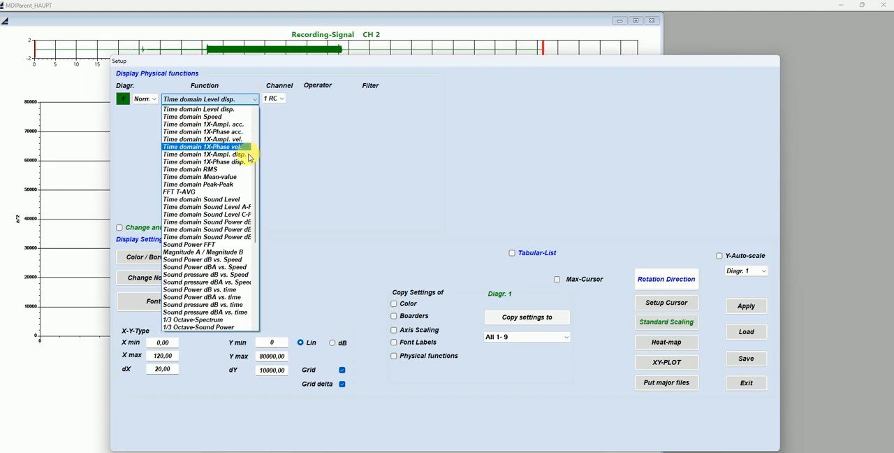
drag(253, 189, 256, 139)
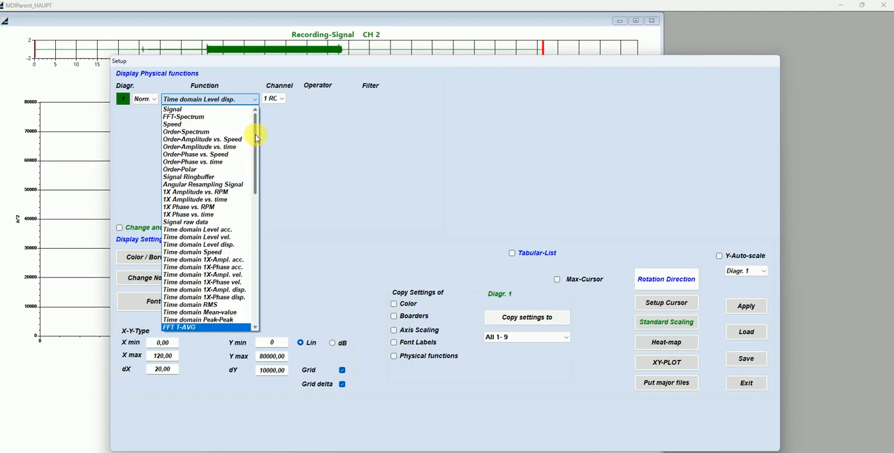
click(210, 177)
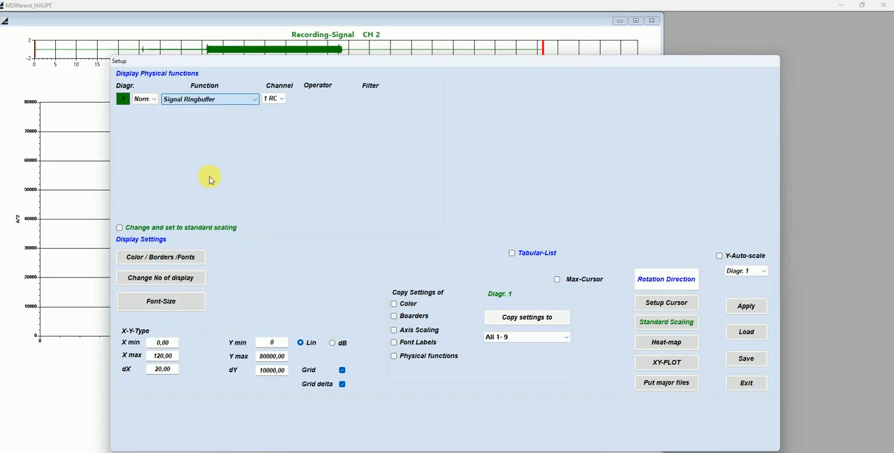
Set diagram 1's X max to 0,04 and dX to 0,002, enable Y-Auto-scale, and apply the display setup
click(154, 354)
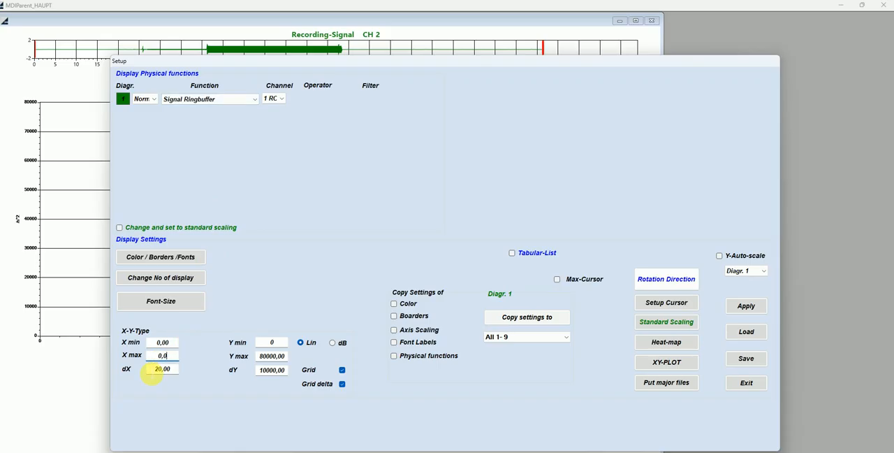
text(0,04)
click(158, 370)
text(2)
key(Tab)
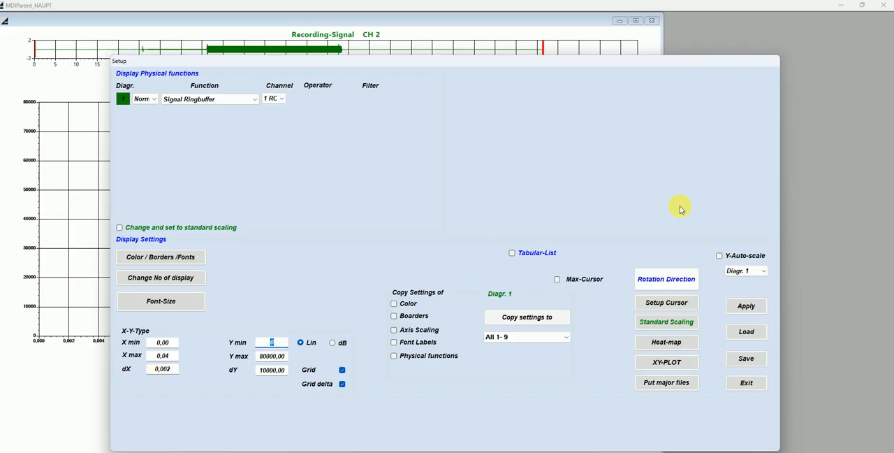
click(720, 256)
click(746, 306)
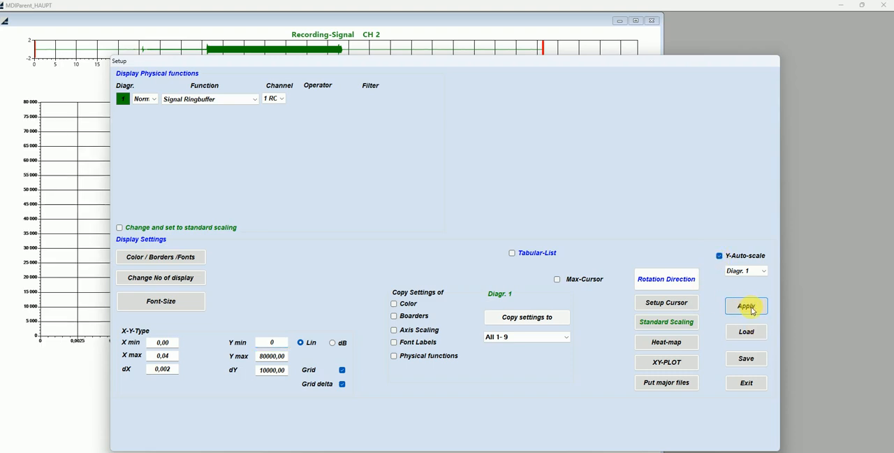
click(747, 383)
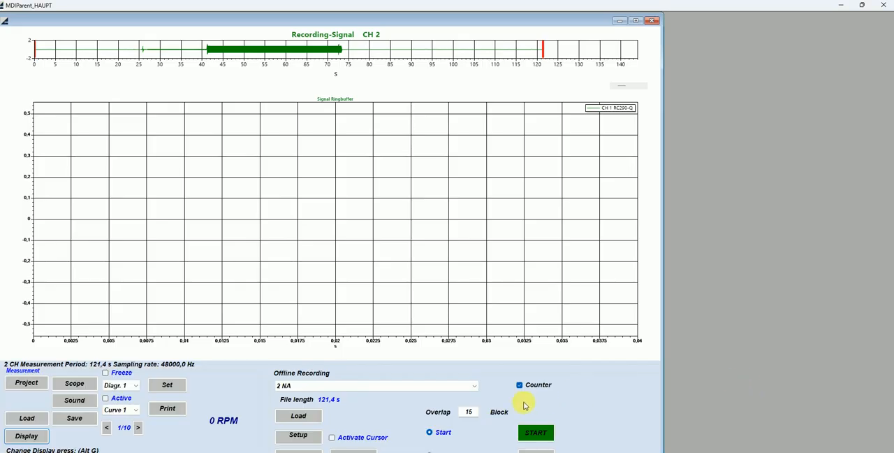
Start and stop the offline analysis of the recording, and restart it with the overlap set to 1 block
click(532, 433)
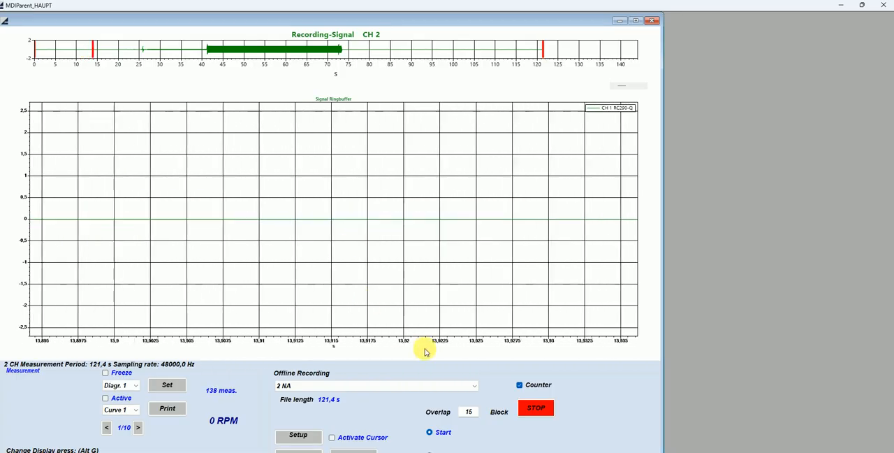
click(536, 408)
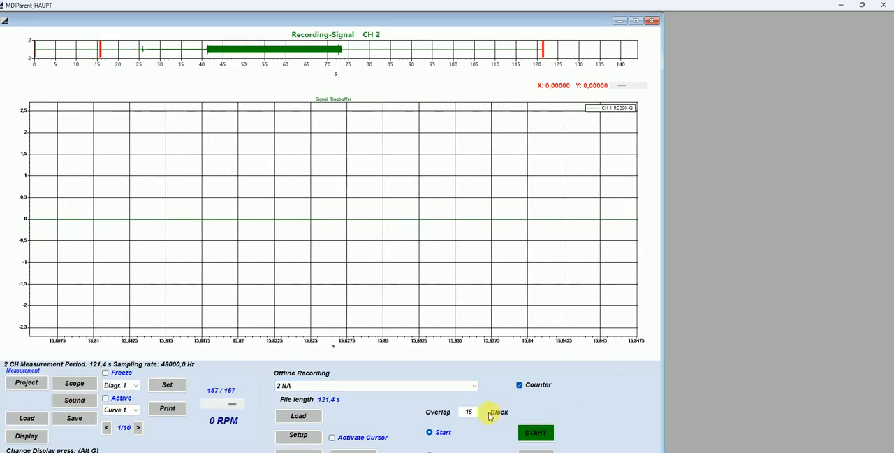
double_click(469, 412)
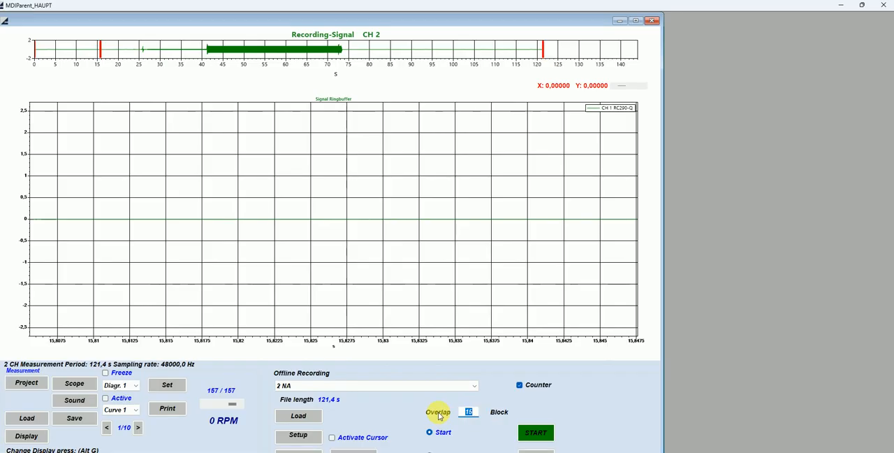
text(1)
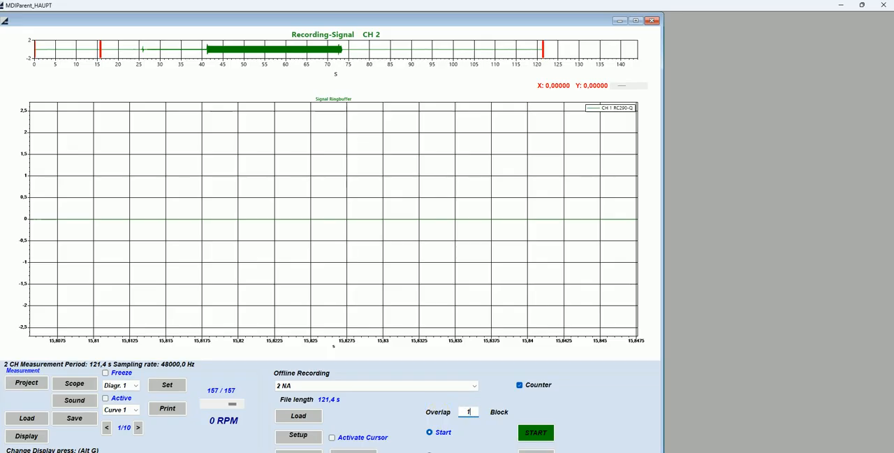
click(535, 432)
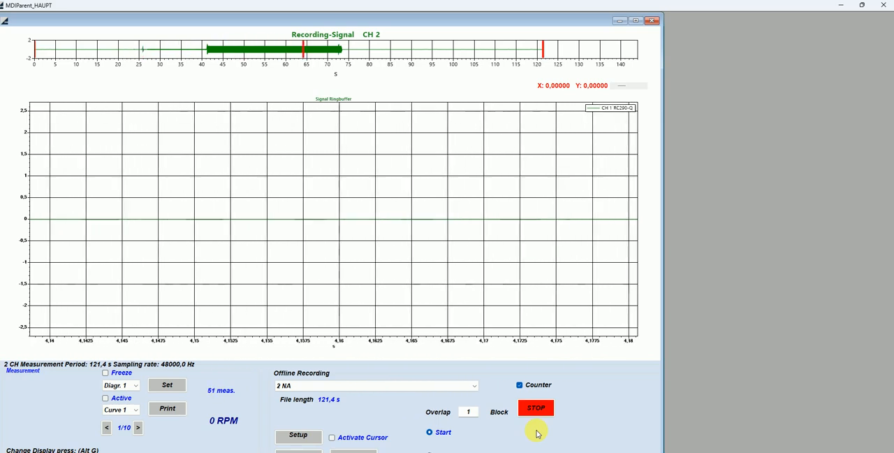
Stop the offline analysis, shift the recording overview by about 16 s, and rerun the analysis with one interruption
click(527, 408)
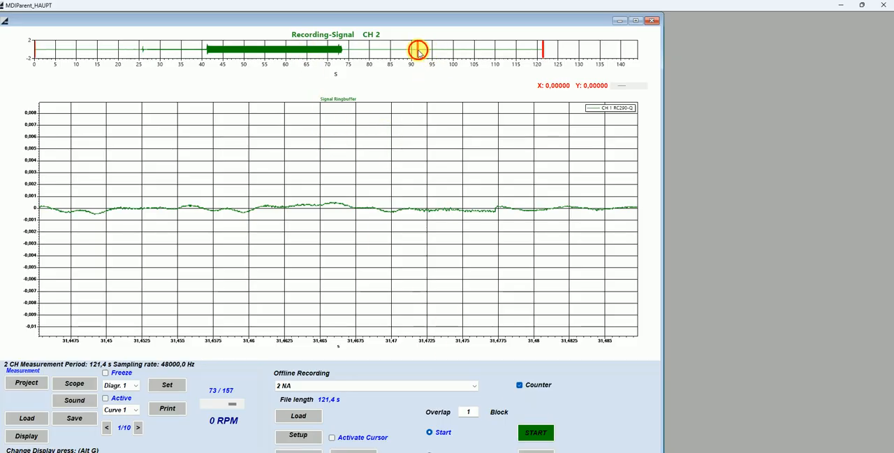
drag(419, 50, 351, 54)
click(537, 431)
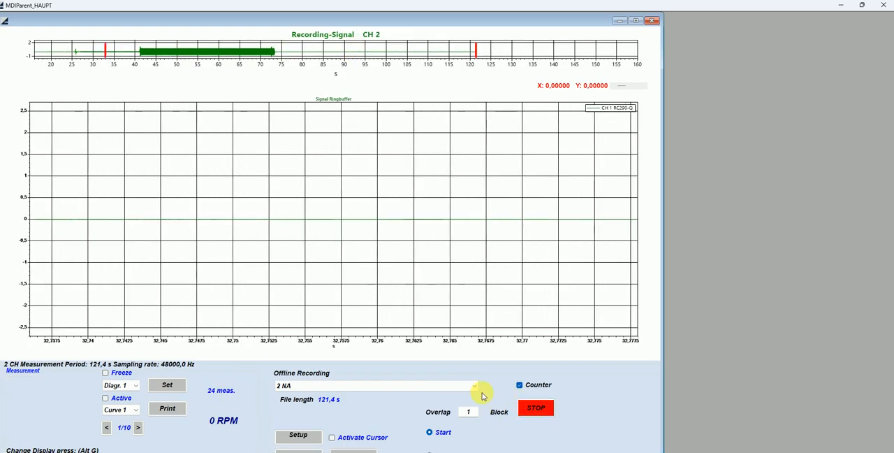
click(533, 408)
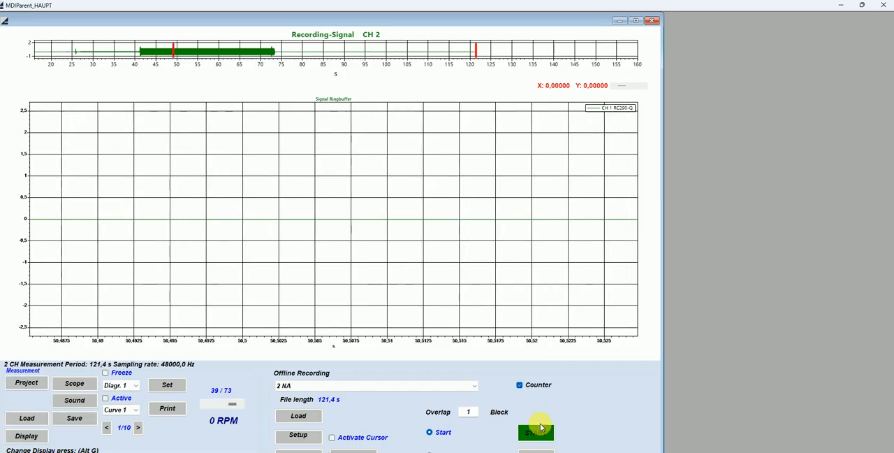
click(536, 432)
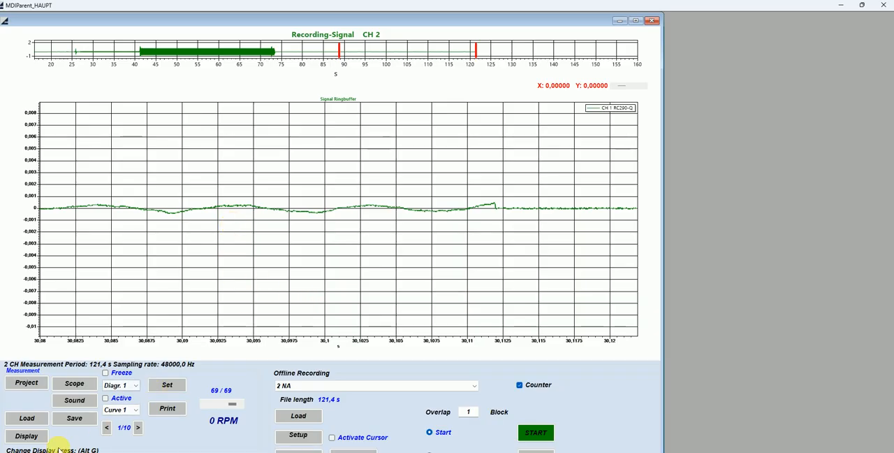
Change diagram 1's function to Signal, activate the second curve, and apply the display setup
click(26, 436)
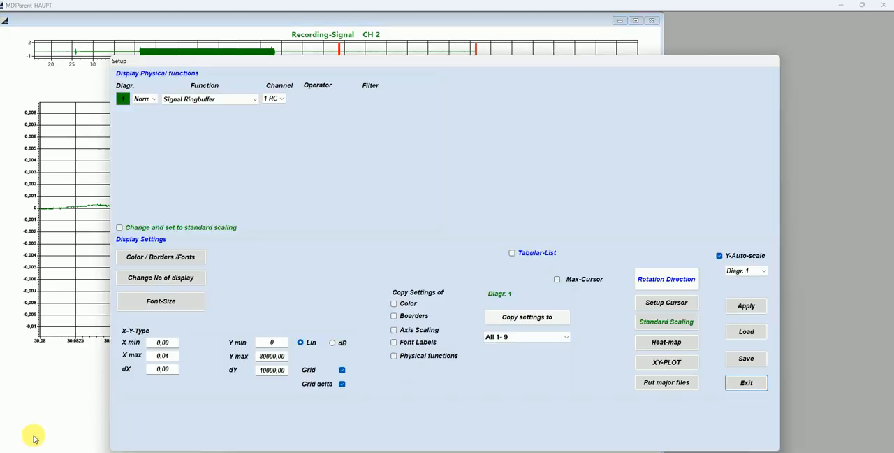
click(256, 103)
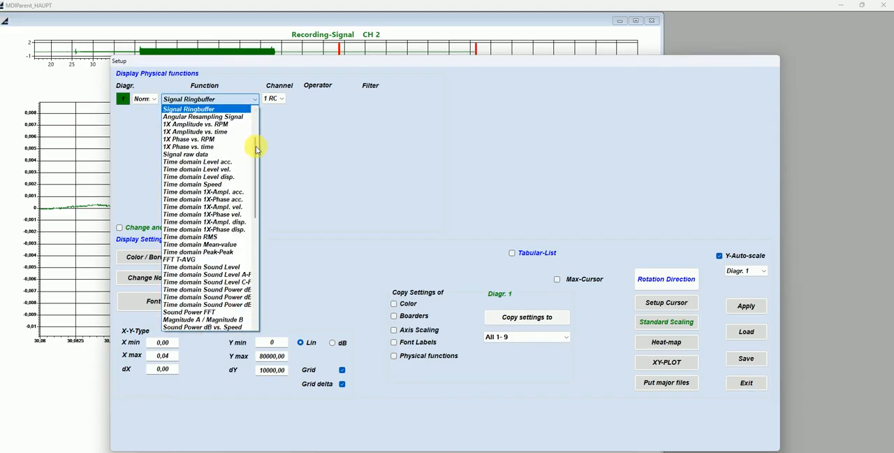
drag(255, 164, 260, 131)
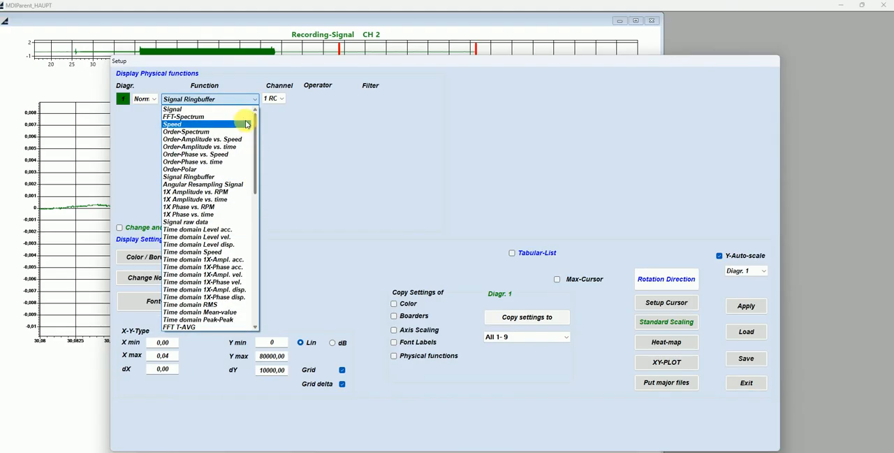
click(235, 112)
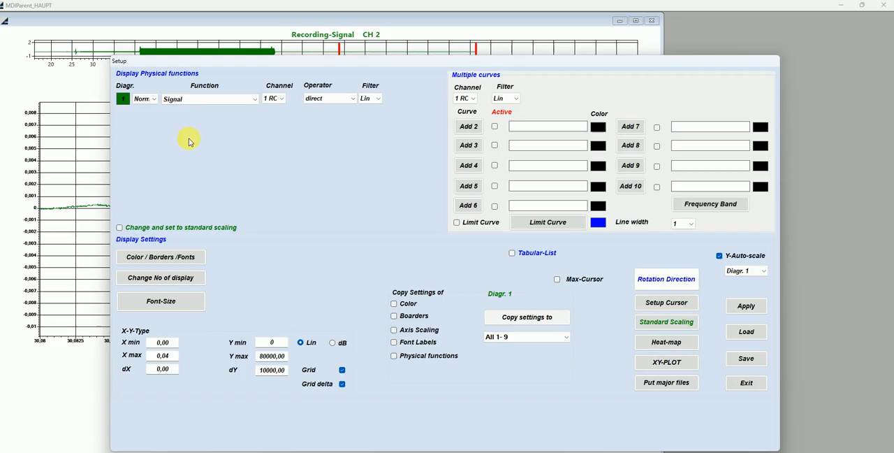
click(496, 126)
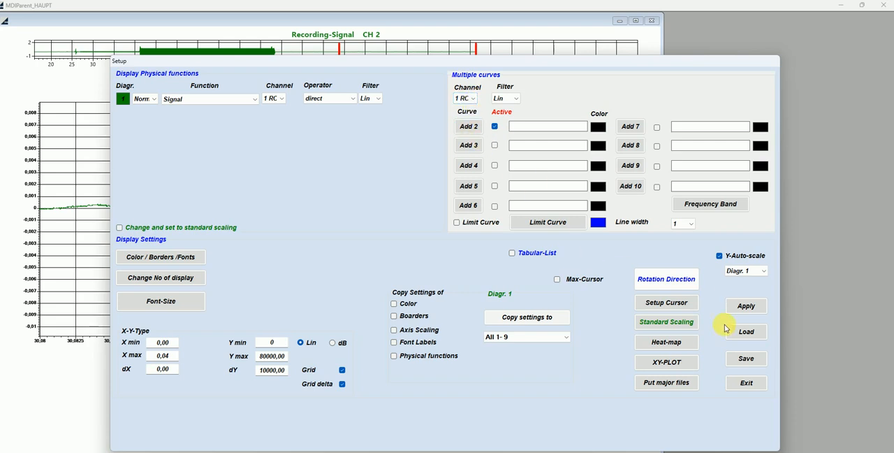
click(746, 308)
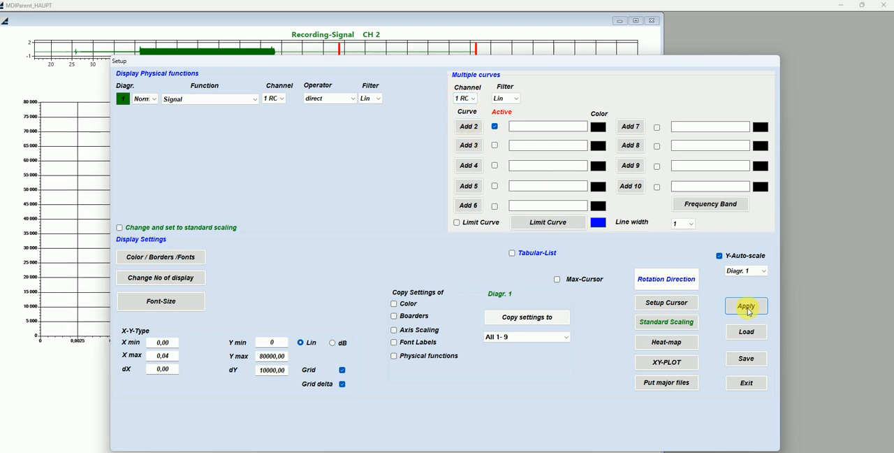
click(746, 383)
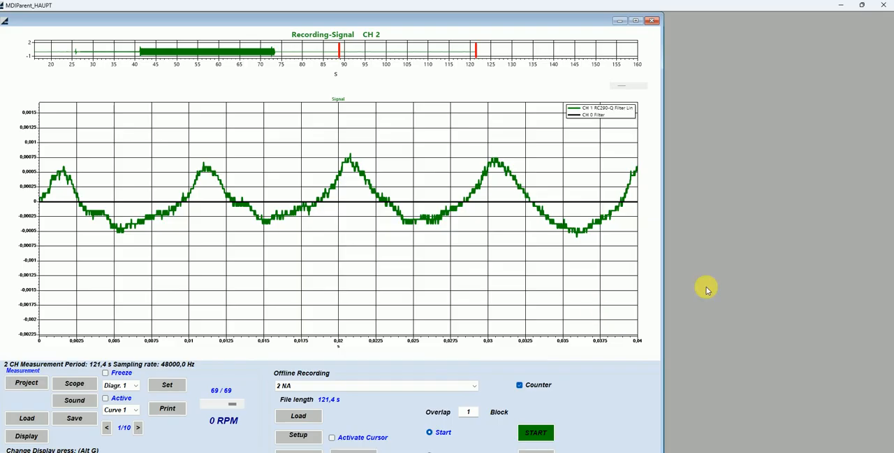
Minimize the analysis program and close the remaining sound-power window on the desktop
click(844, 7)
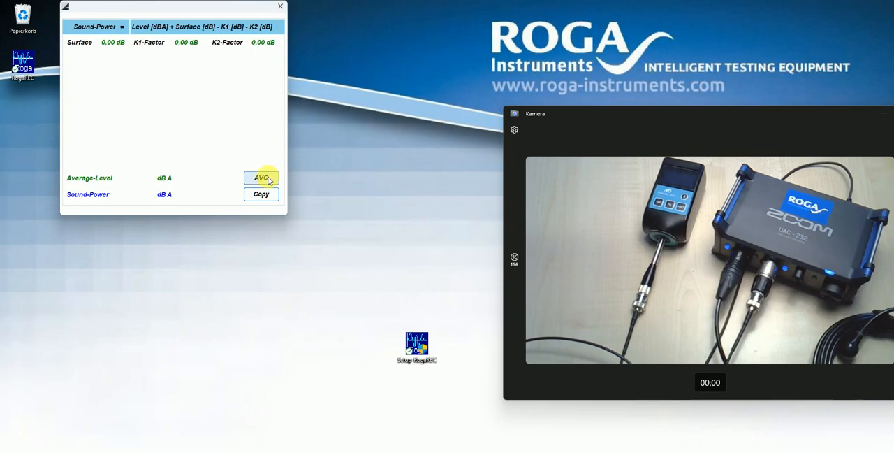
click(280, 9)
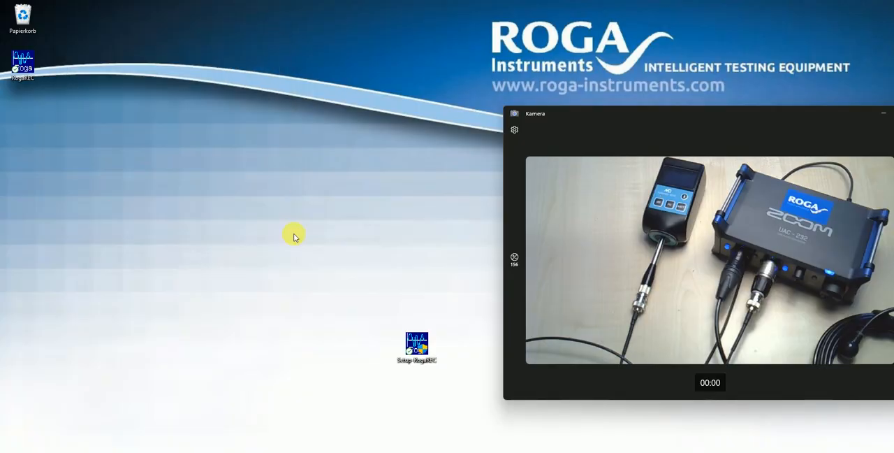